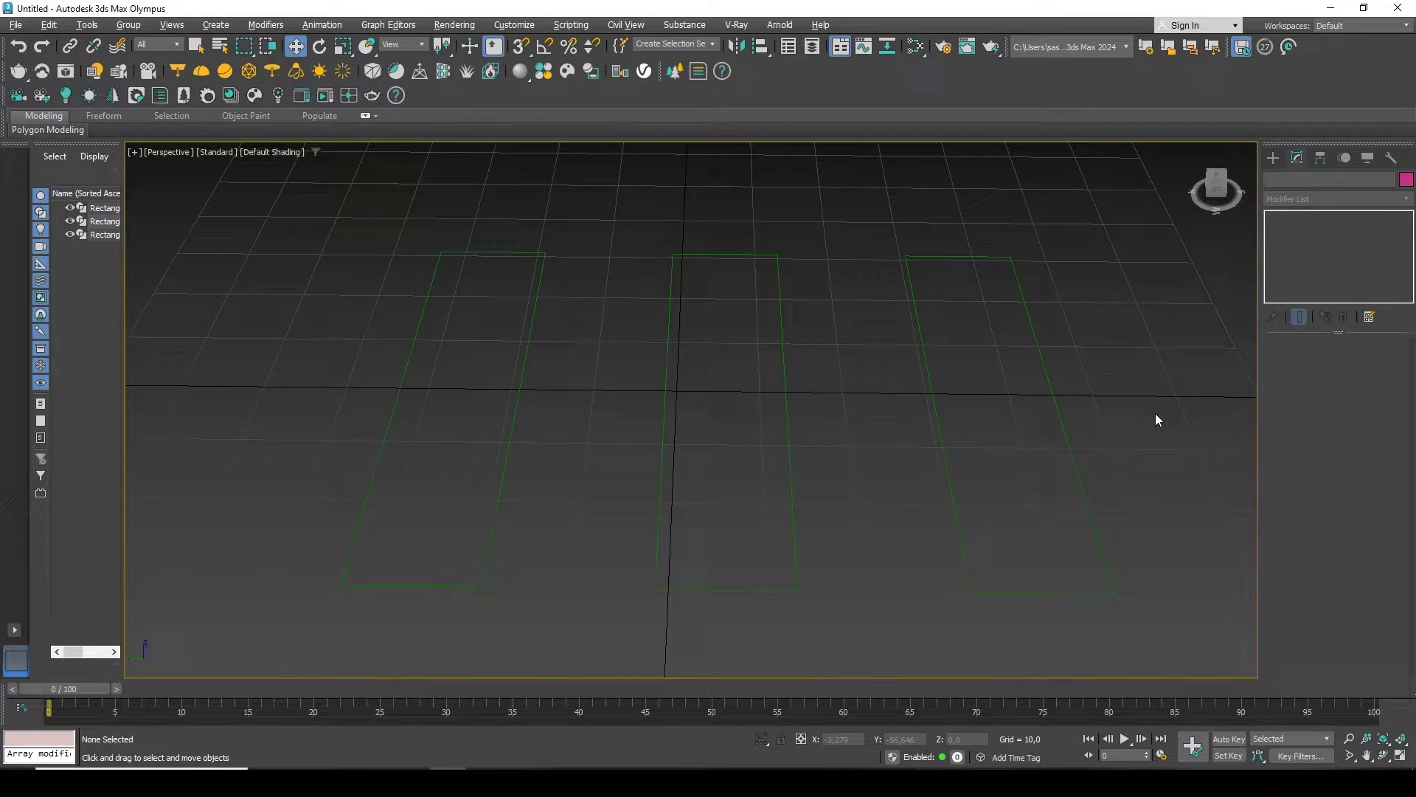
Step: Inspect the three rectangles by selecting them all together and then one at a time
{"action": "left_click_drag", "start_coordinate": [1083, 267], "coordinate": [395, 469]}
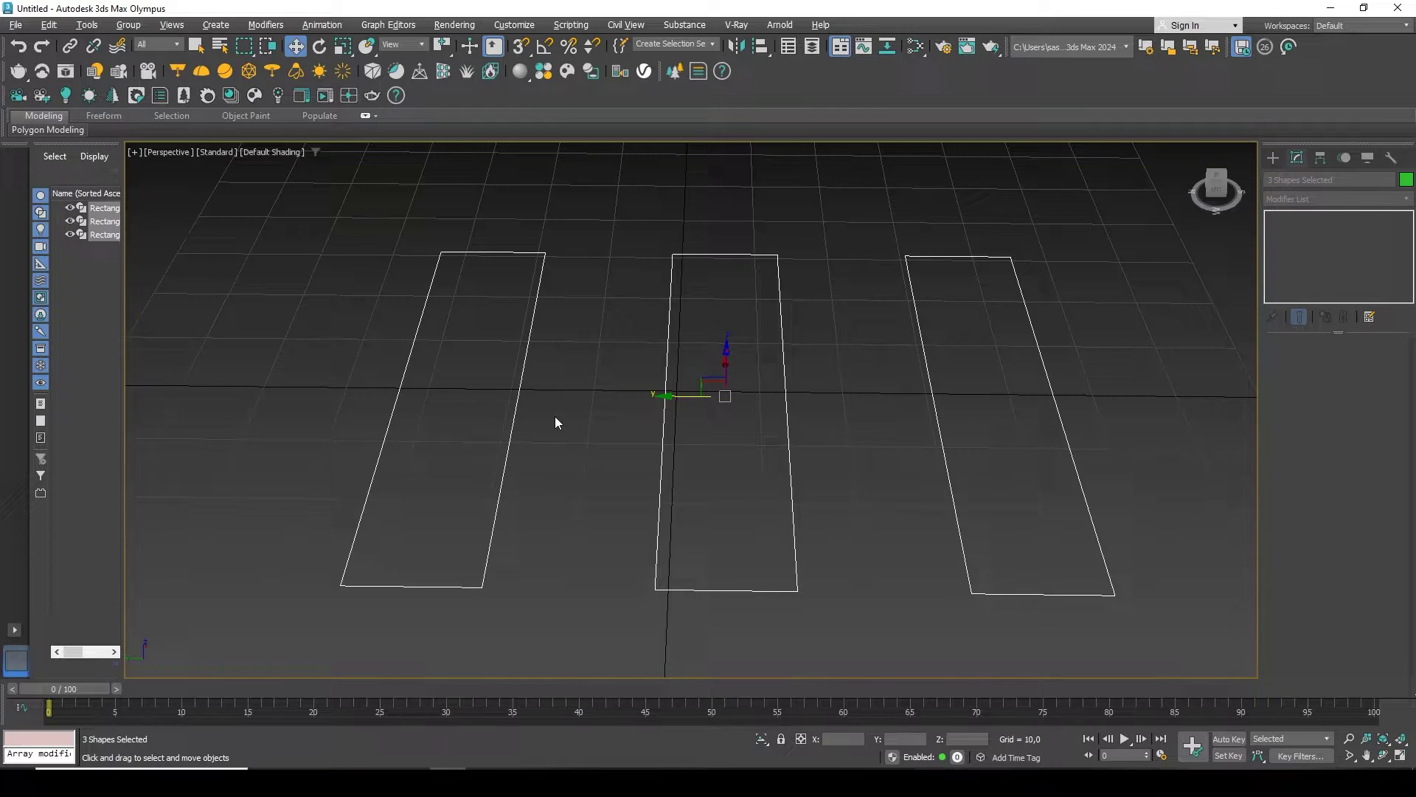
{"action": "left_click", "coordinate": [584, 356]}
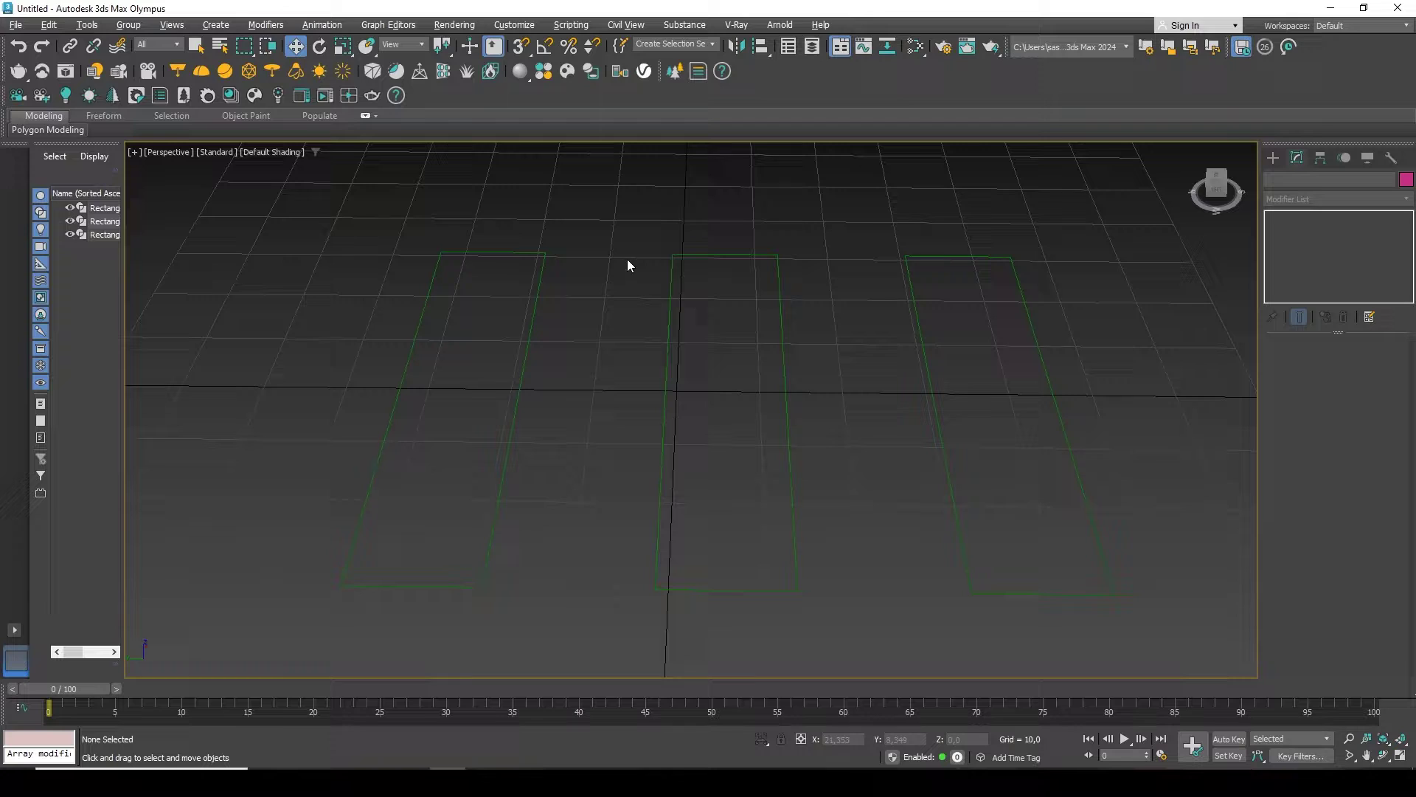
{"action": "left_click_drag", "start_coordinate": [479, 279], "coordinate": [503, 278]}
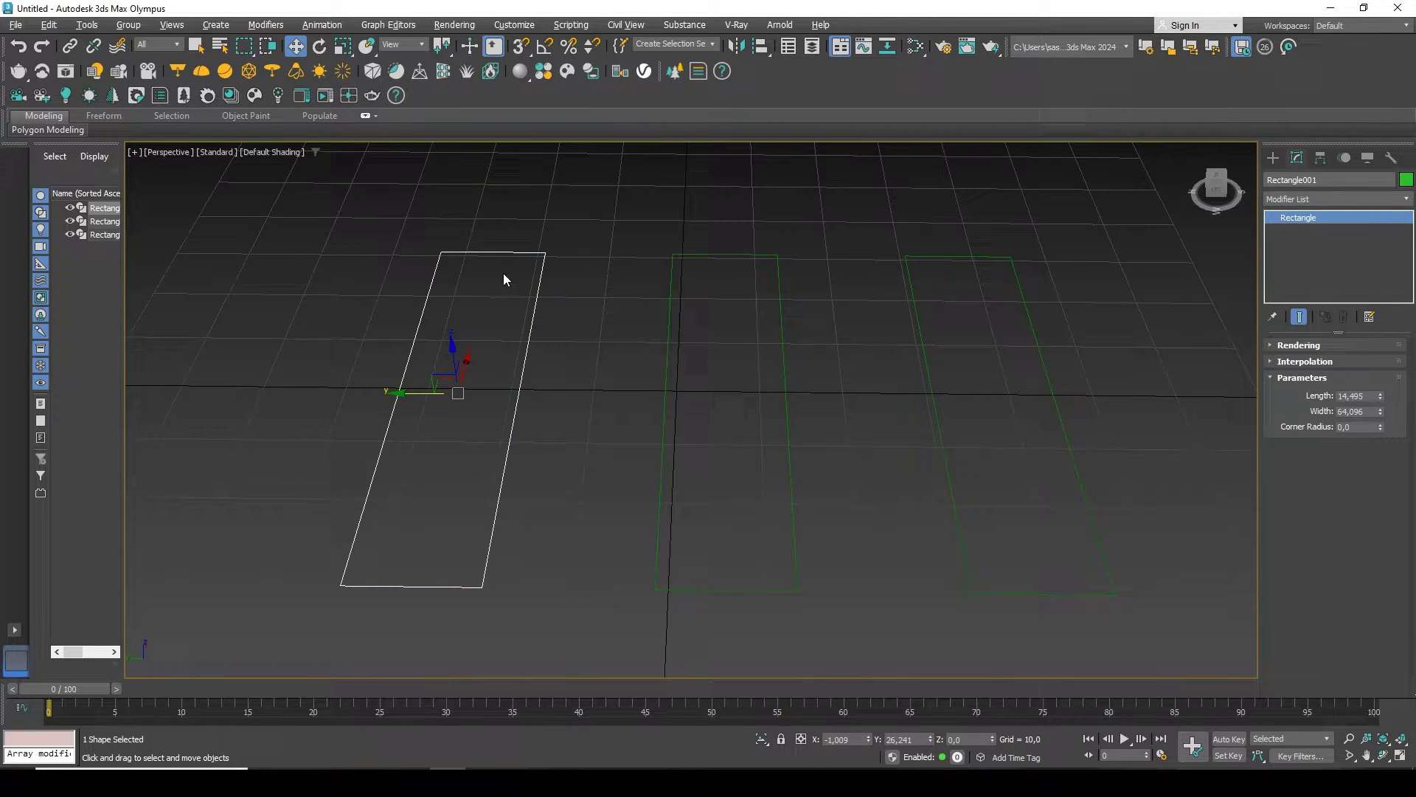
{"action": "left_click_drag", "start_coordinate": [697, 265], "coordinate": [699, 269]}
{"action": "left_click_drag", "start_coordinate": [912, 318], "coordinate": [912, 319]}
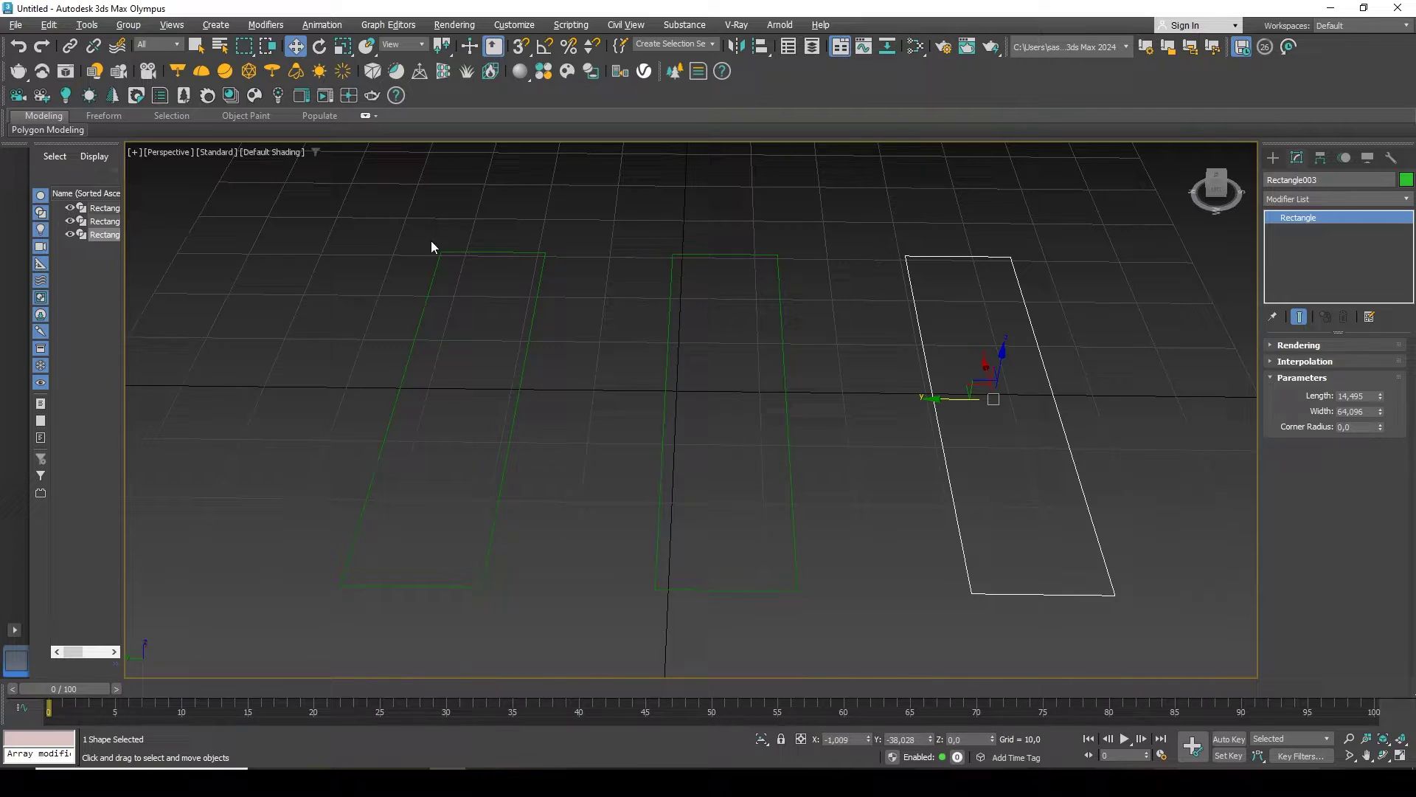
{"action": "left_click", "coordinate": [568, 312]}
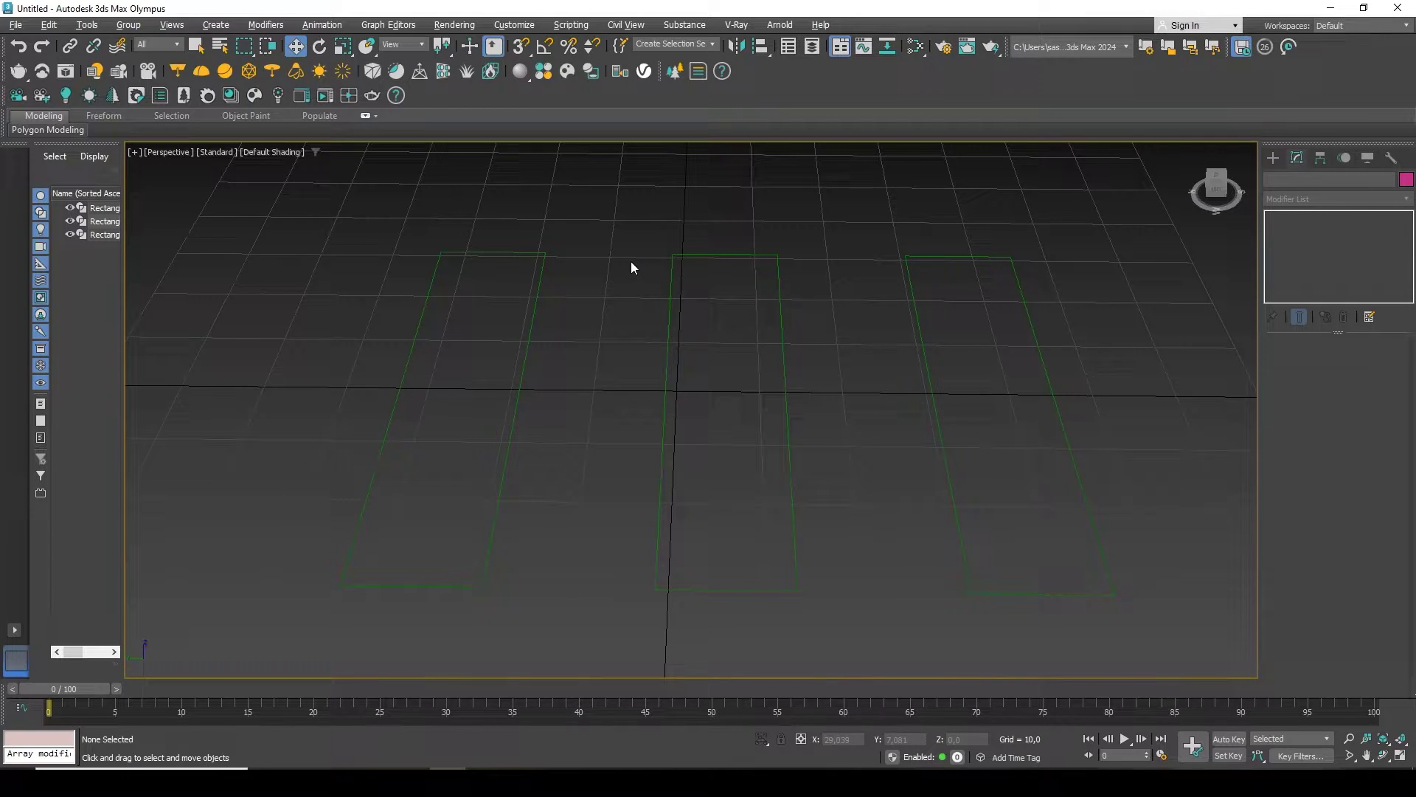
Step: Convert the leftmost rectangle to an editable spline and attach the middle rectangle to it
{"action": "left_click_drag", "start_coordinate": [487, 310], "coordinate": [455, 321]}
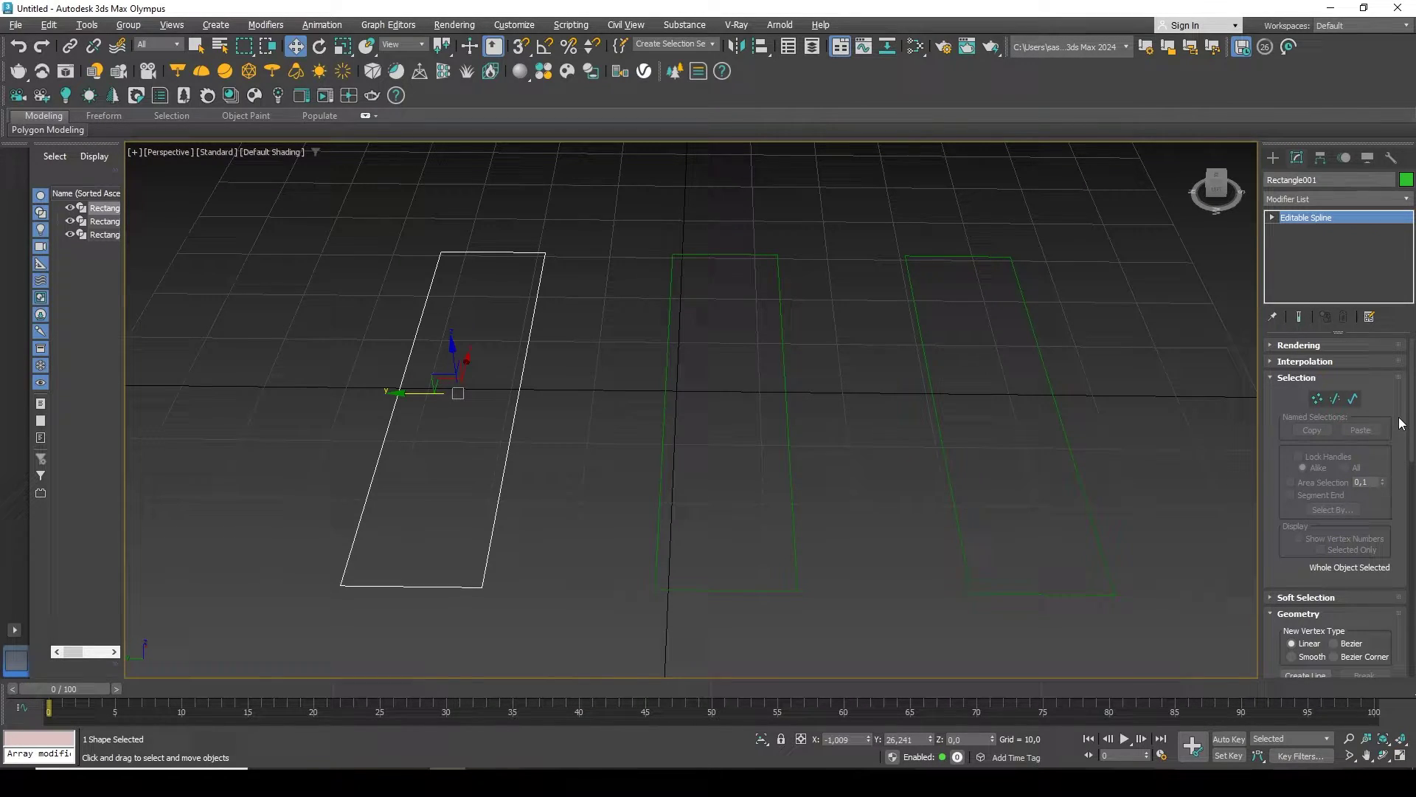
{"action": "scroll", "coordinate": [1400, 425], "scroll_direction": "down", "scroll_amount": 5}
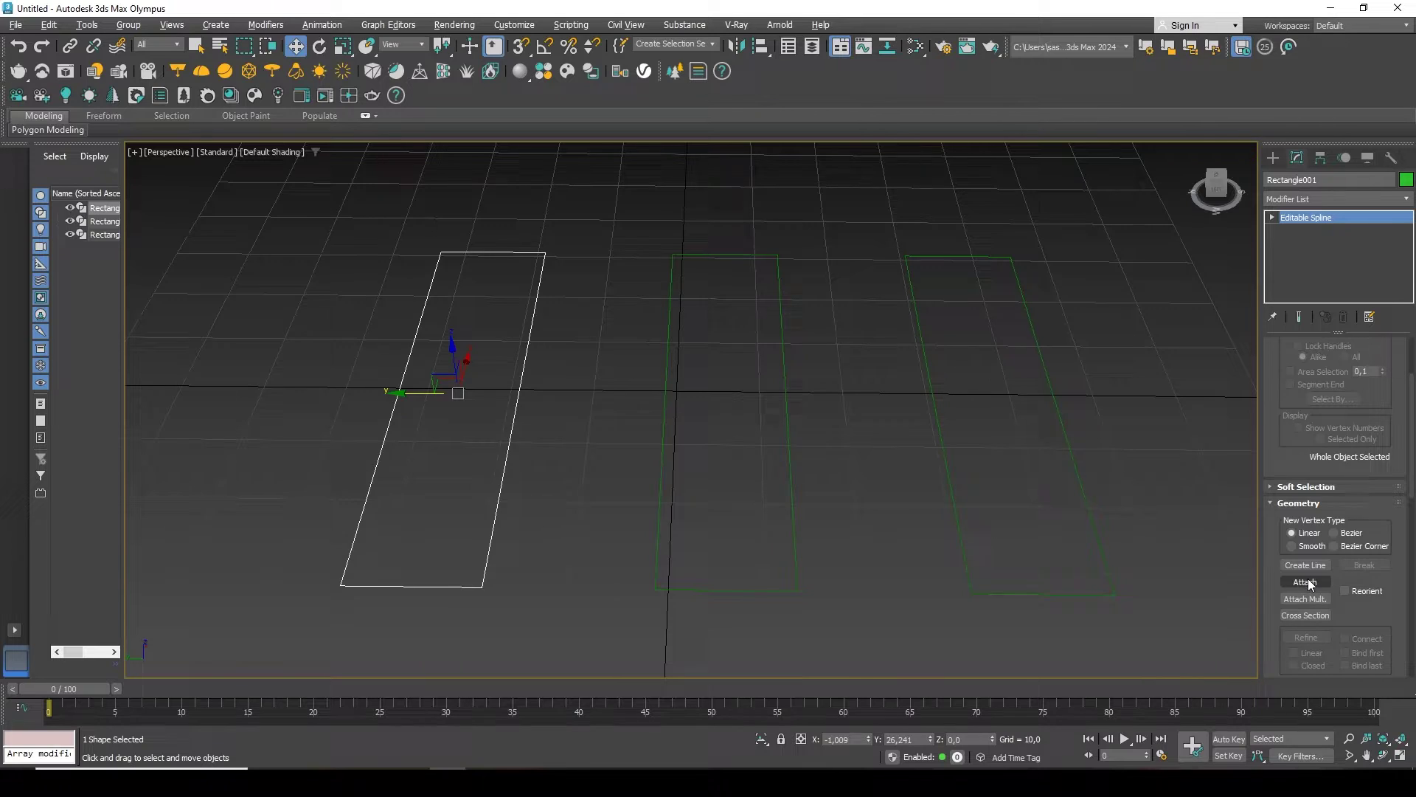
{"action": "left_click", "coordinate": [1310, 581]}
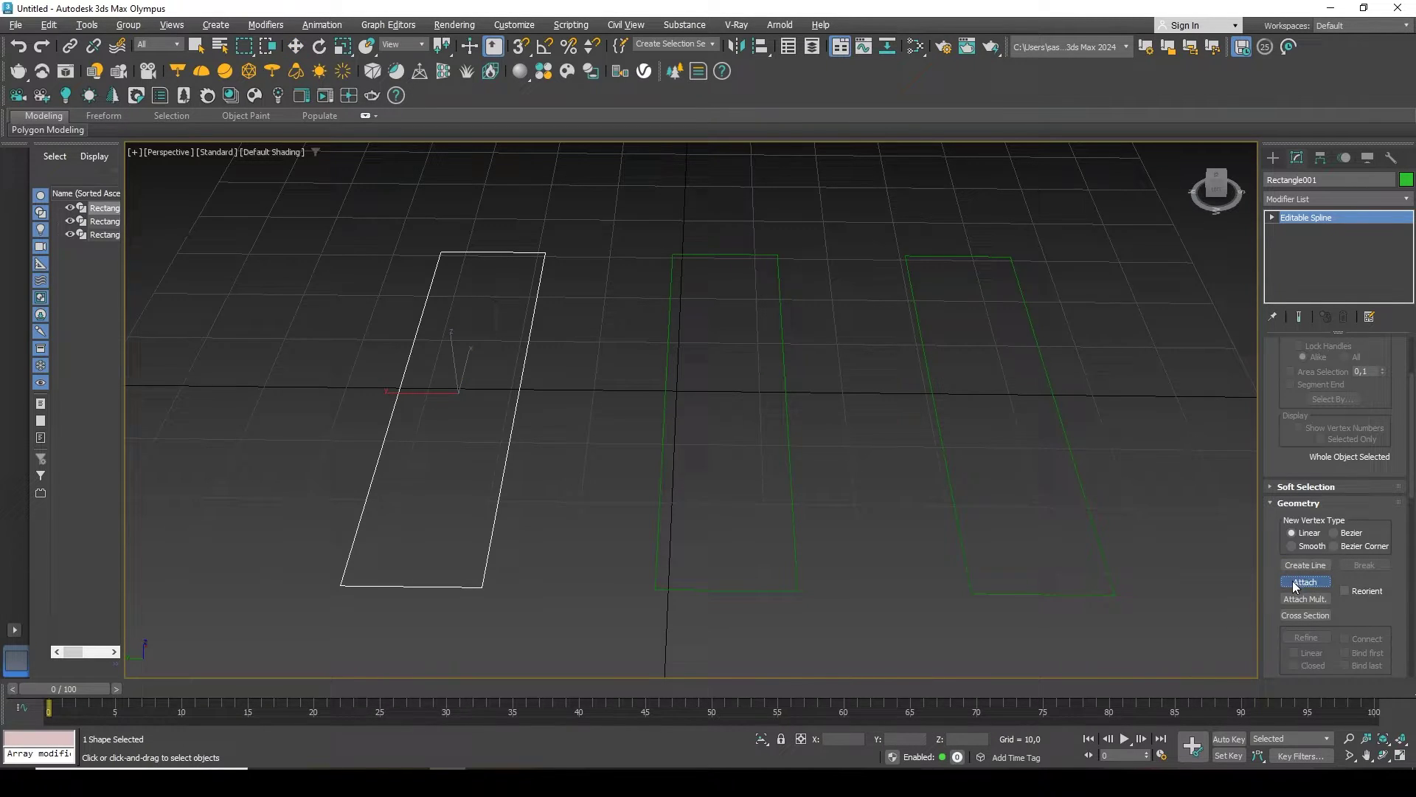
{"action": "left_click", "coordinate": [780, 282]}
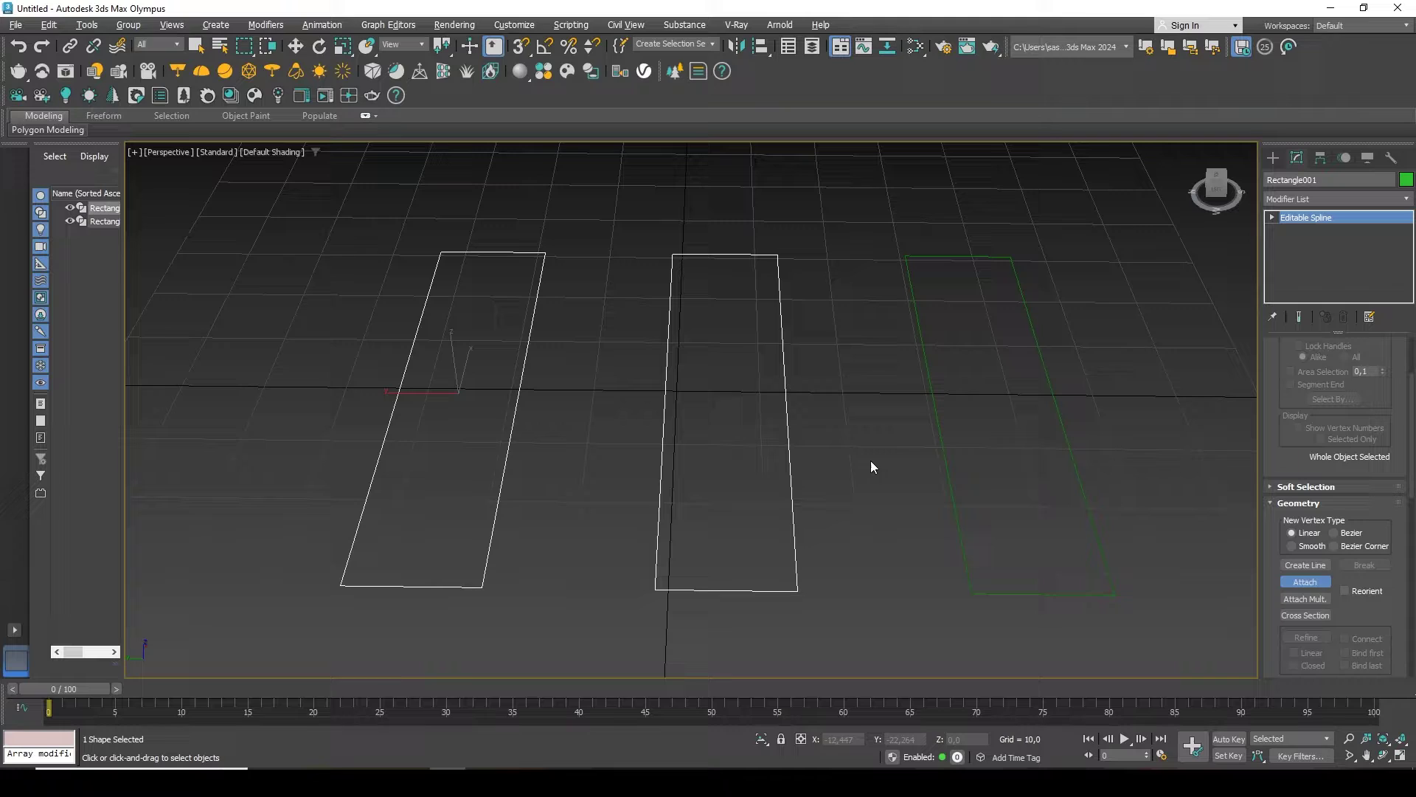
{"action": "left_click", "coordinate": [1298, 582]}
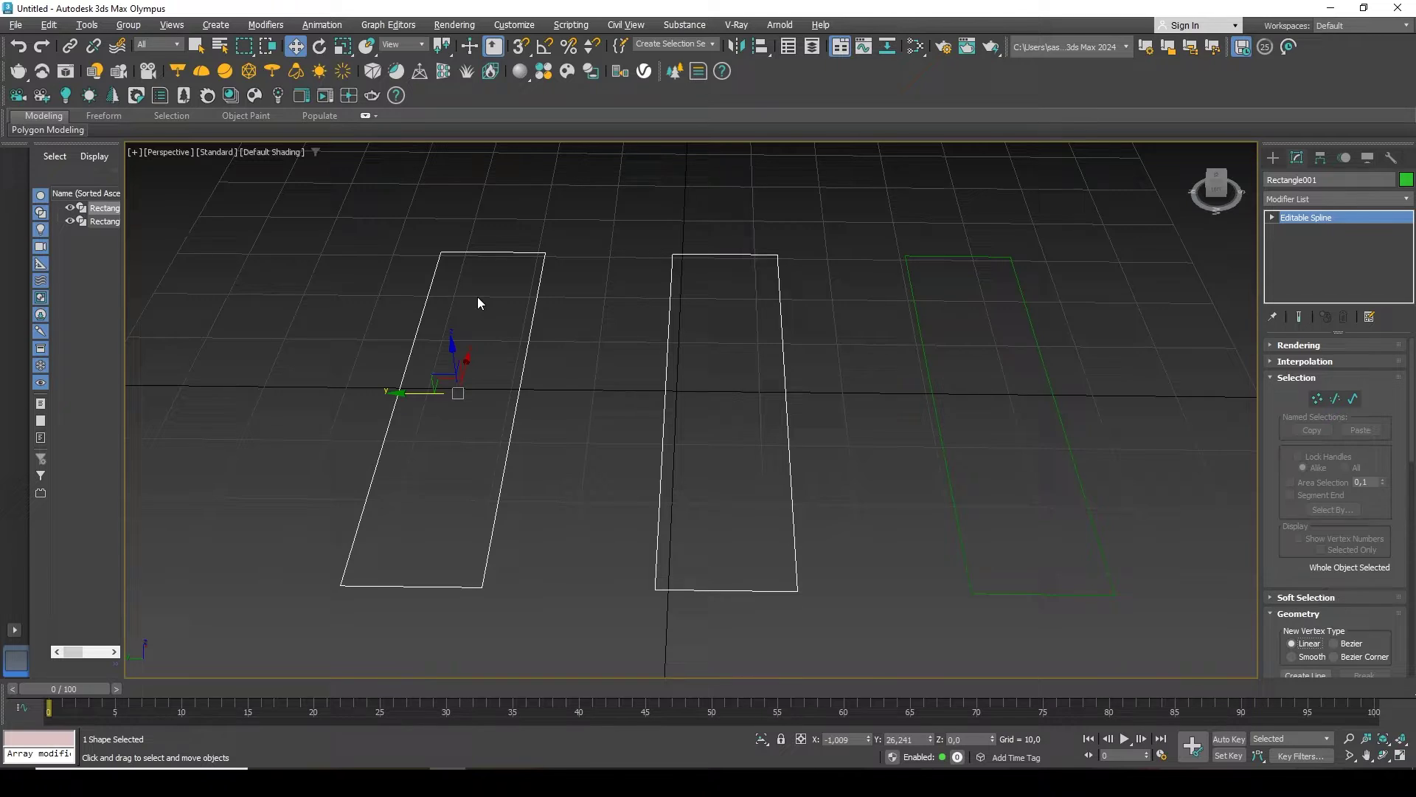
Step: Examine the vertices of the two attached rectangles at the vertex sub-object level
{"action": "left_click", "coordinate": [1317, 398]}
{"action": "left_click", "coordinate": [441, 253]}
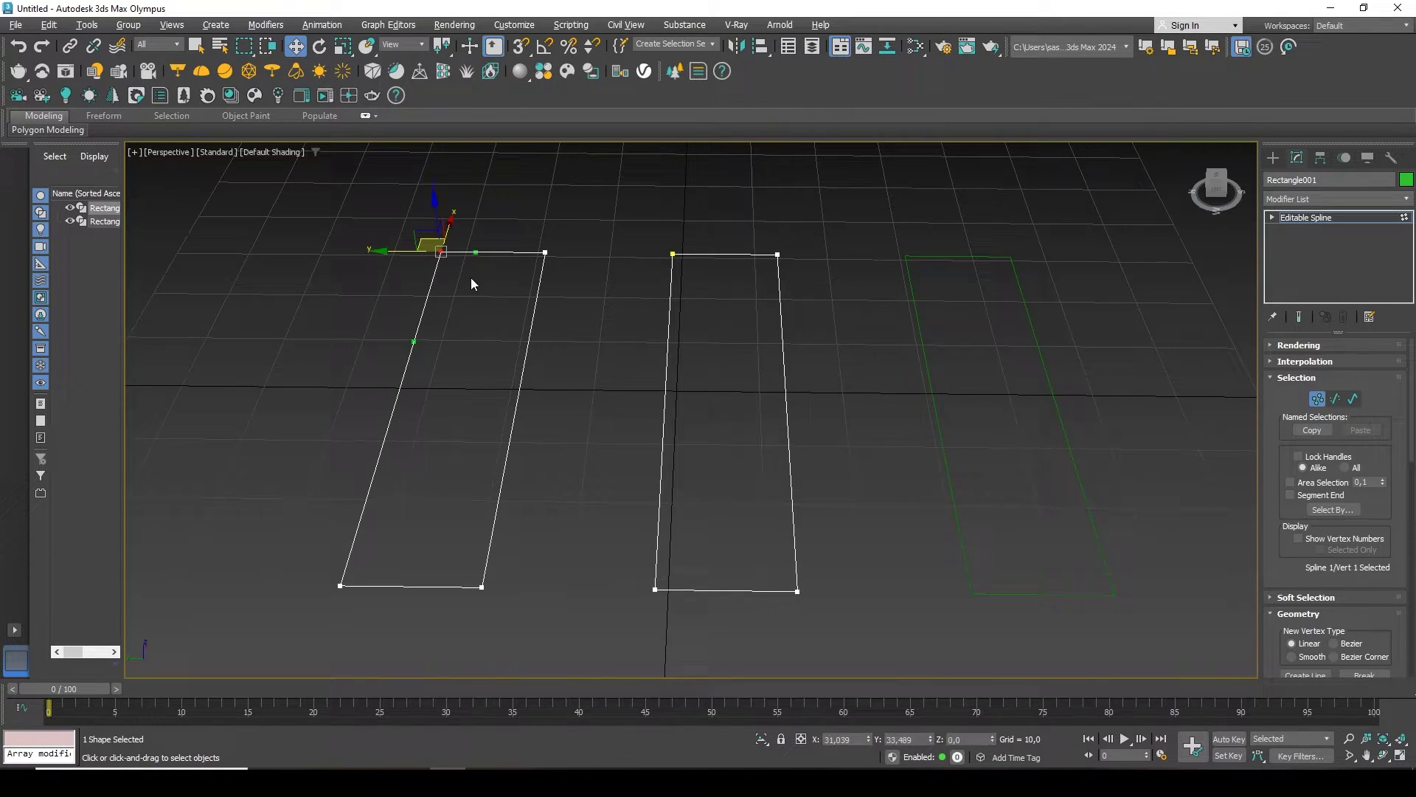
{"action": "left_click", "coordinate": [672, 254]}
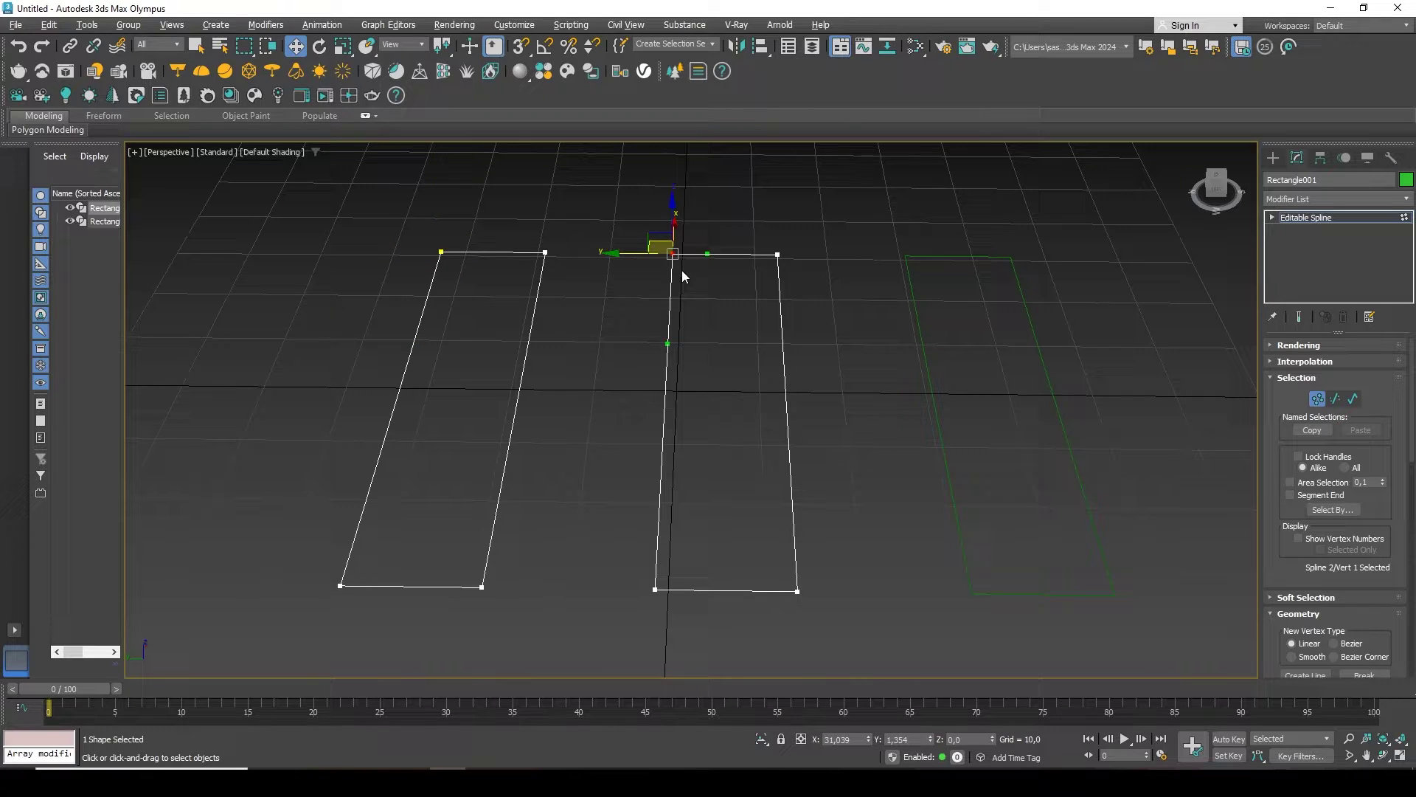
{"action": "left_click", "coordinate": [1318, 400]}
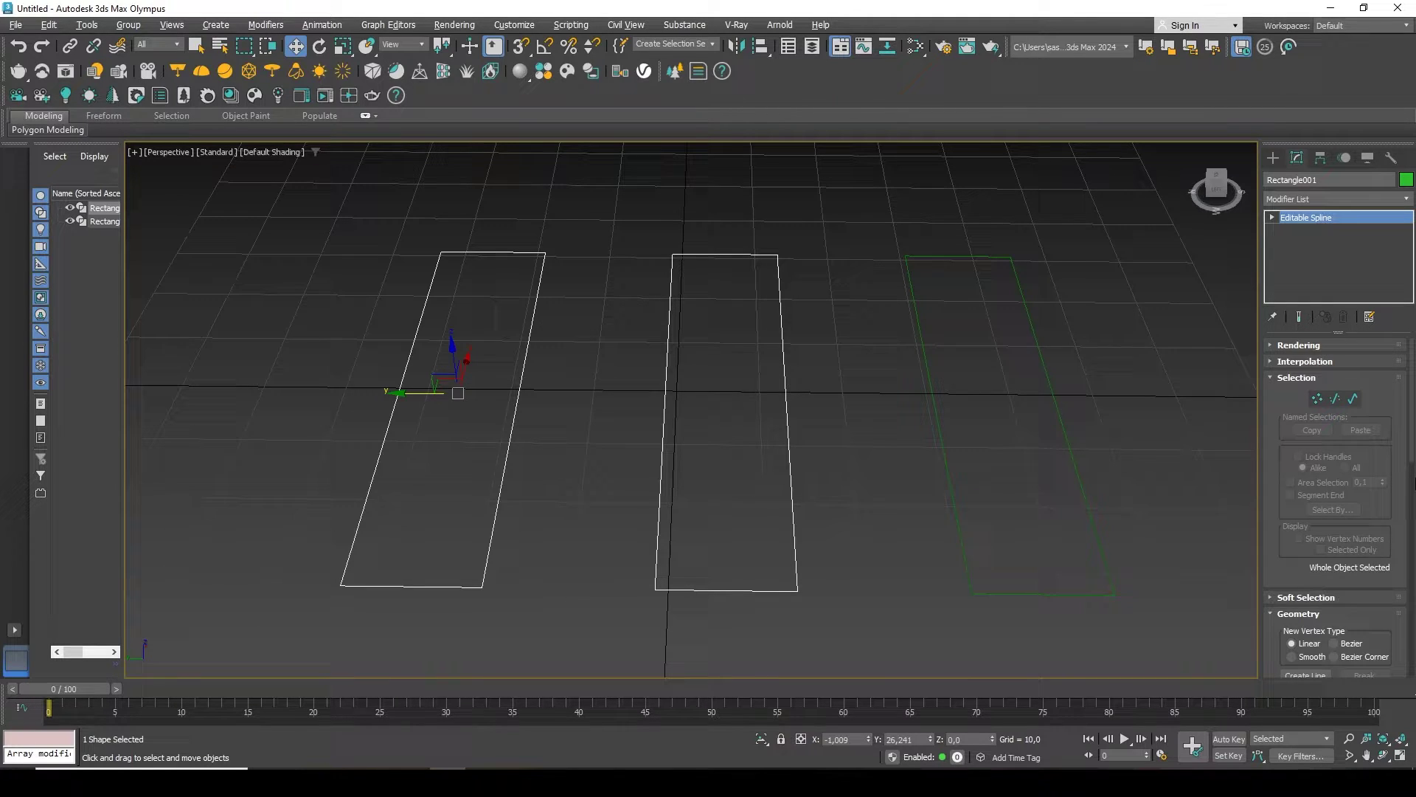
Step: Attach Rectangle003 to the combined spline using the Attach Multiple list
{"action": "scroll", "coordinate": [1408, 486], "scroll_direction": "down", "scroll_amount": 3}
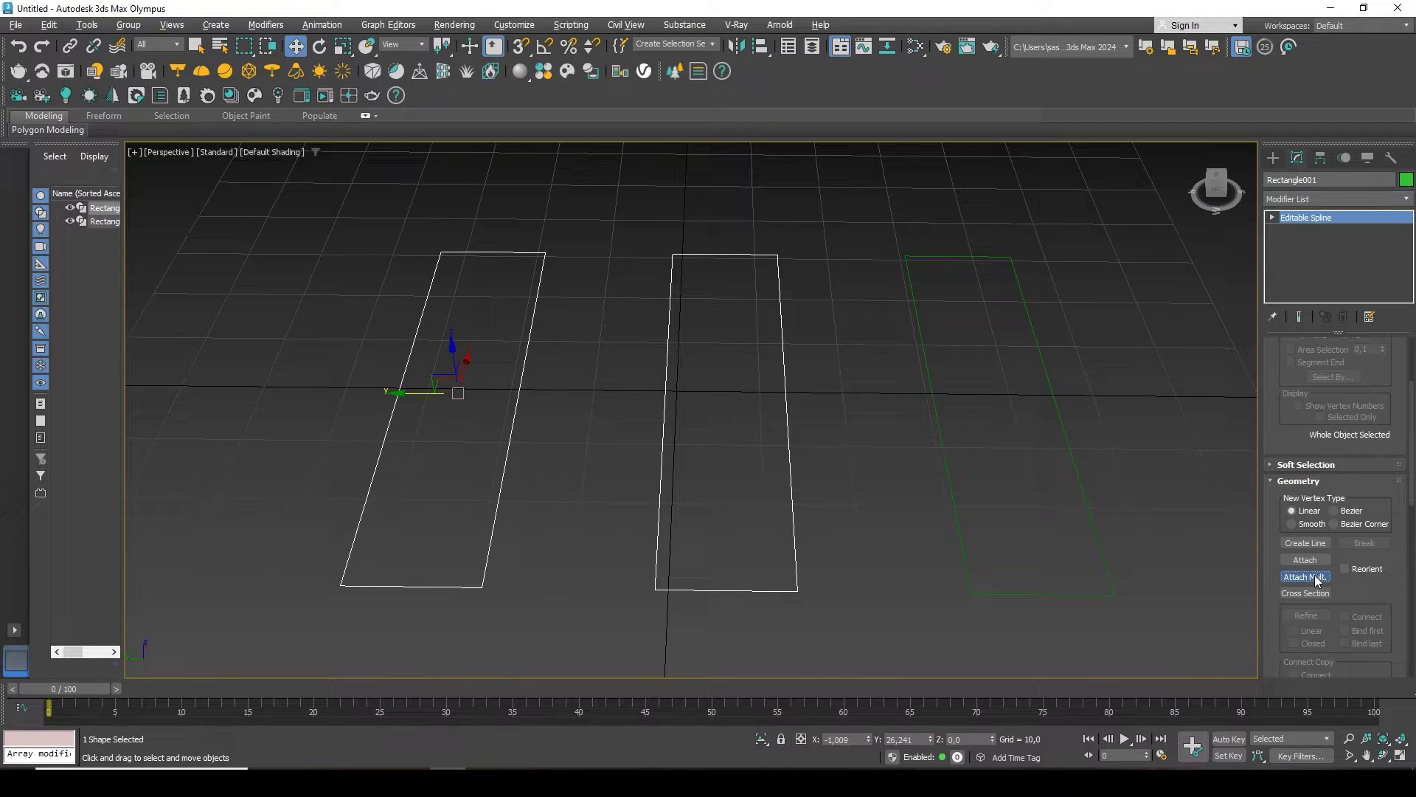
{"action": "left_click", "coordinate": [1314, 573]}
{"action": "left_click_drag", "start_coordinate": [211, 84], "coordinate": [511, 175]}
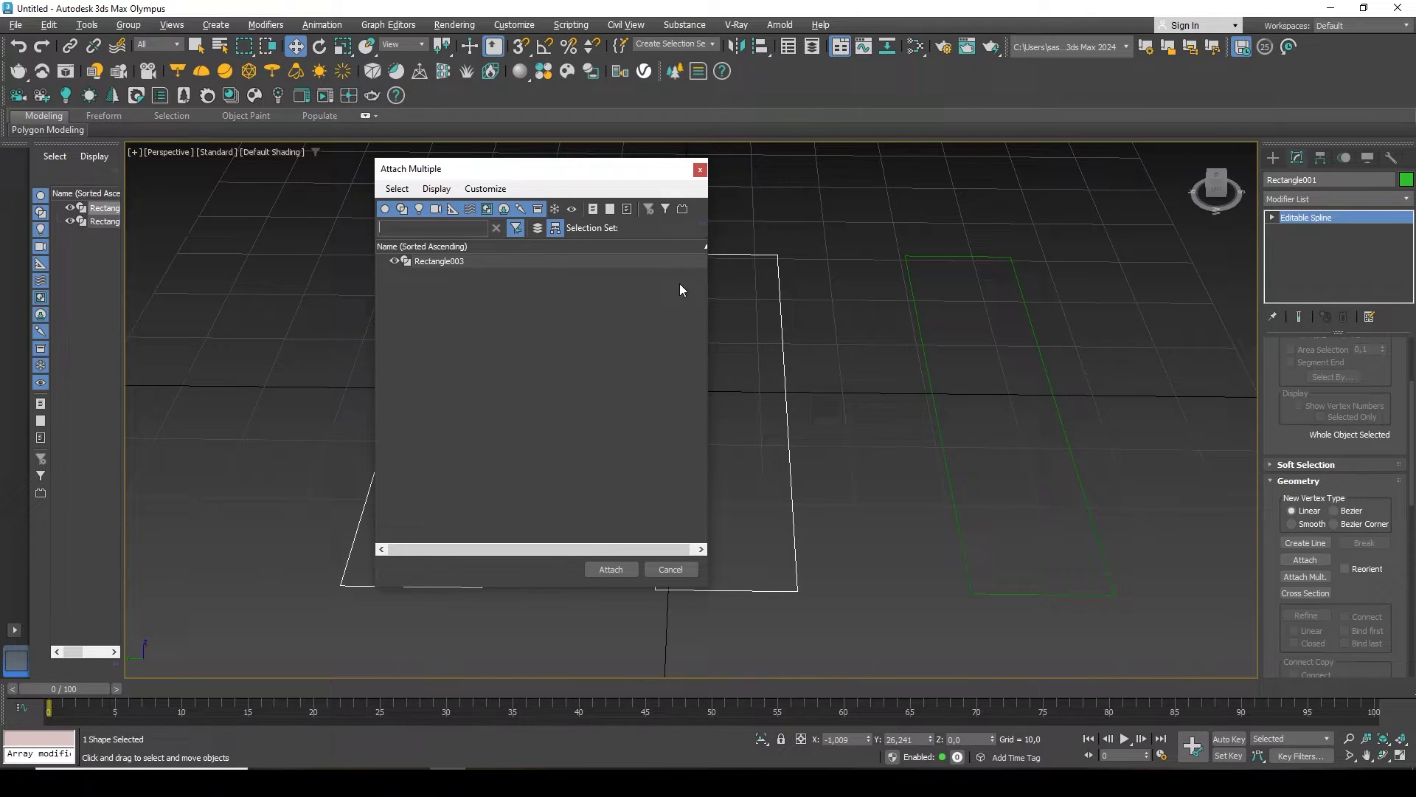
{"action": "left_click", "coordinate": [431, 262]}
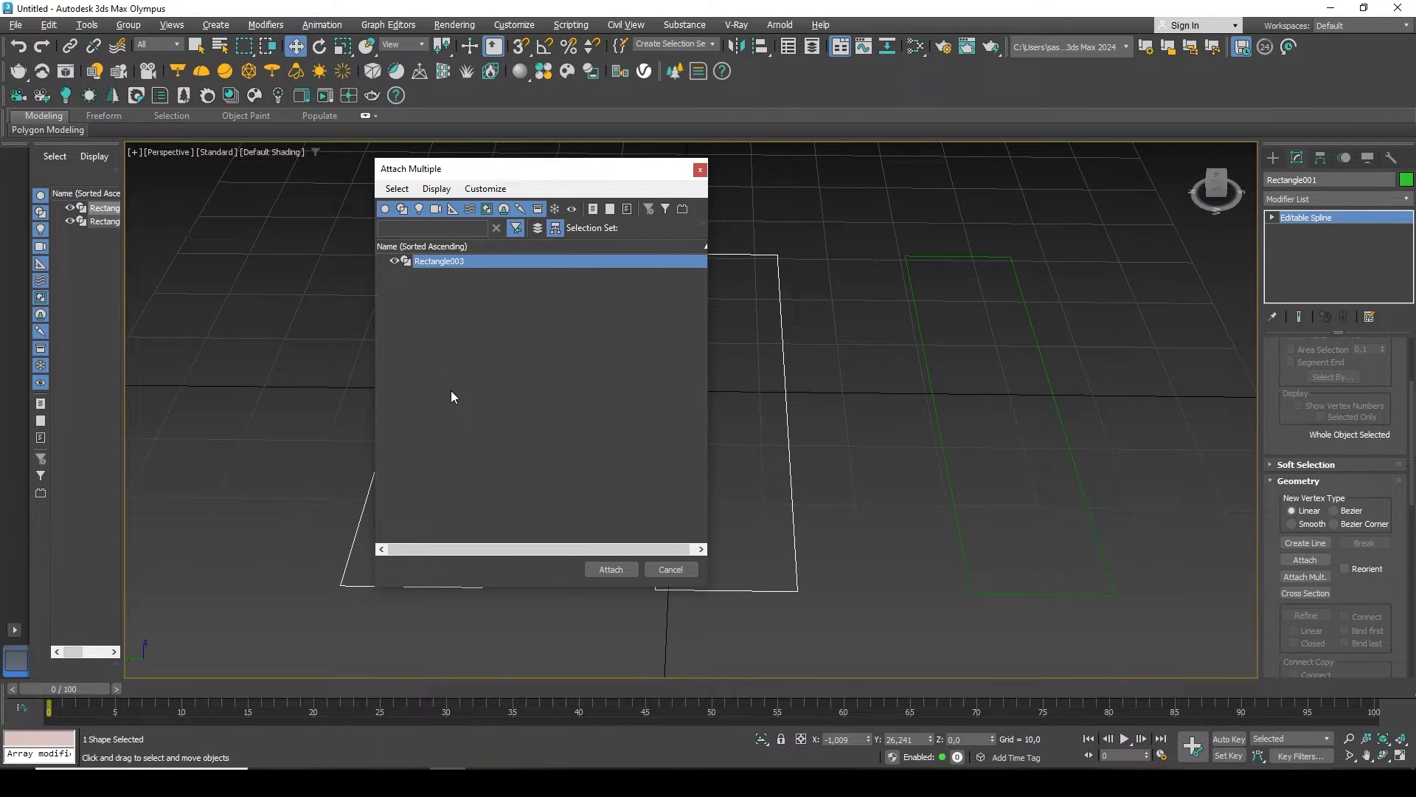
{"action": "left_click", "coordinate": [610, 569]}
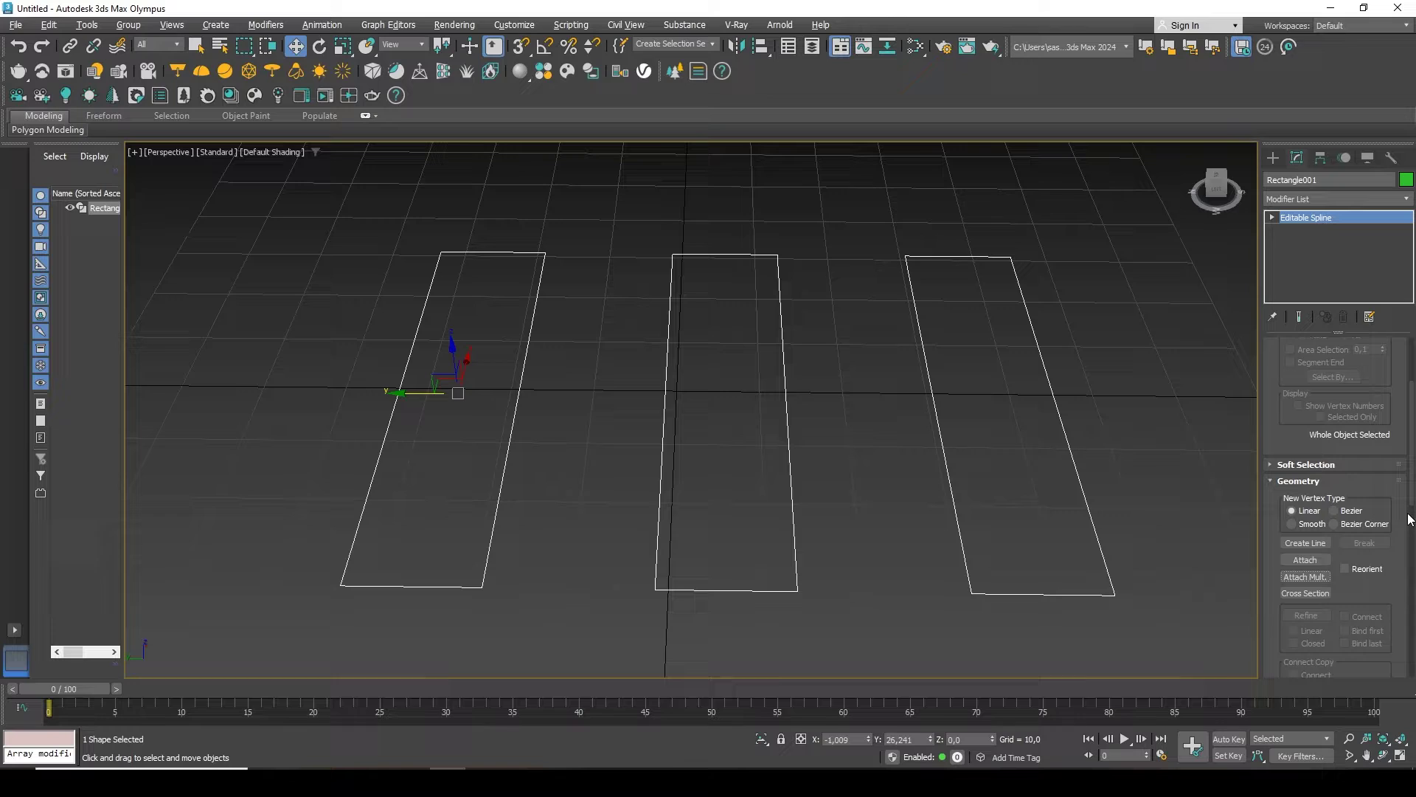
Step: Detach the rightmost rectangle's spline from the combined shape under the default name and leave spline sub-object editing
{"action": "scroll", "coordinate": [1351, 378], "scroll_direction": "up", "scroll_amount": 3}
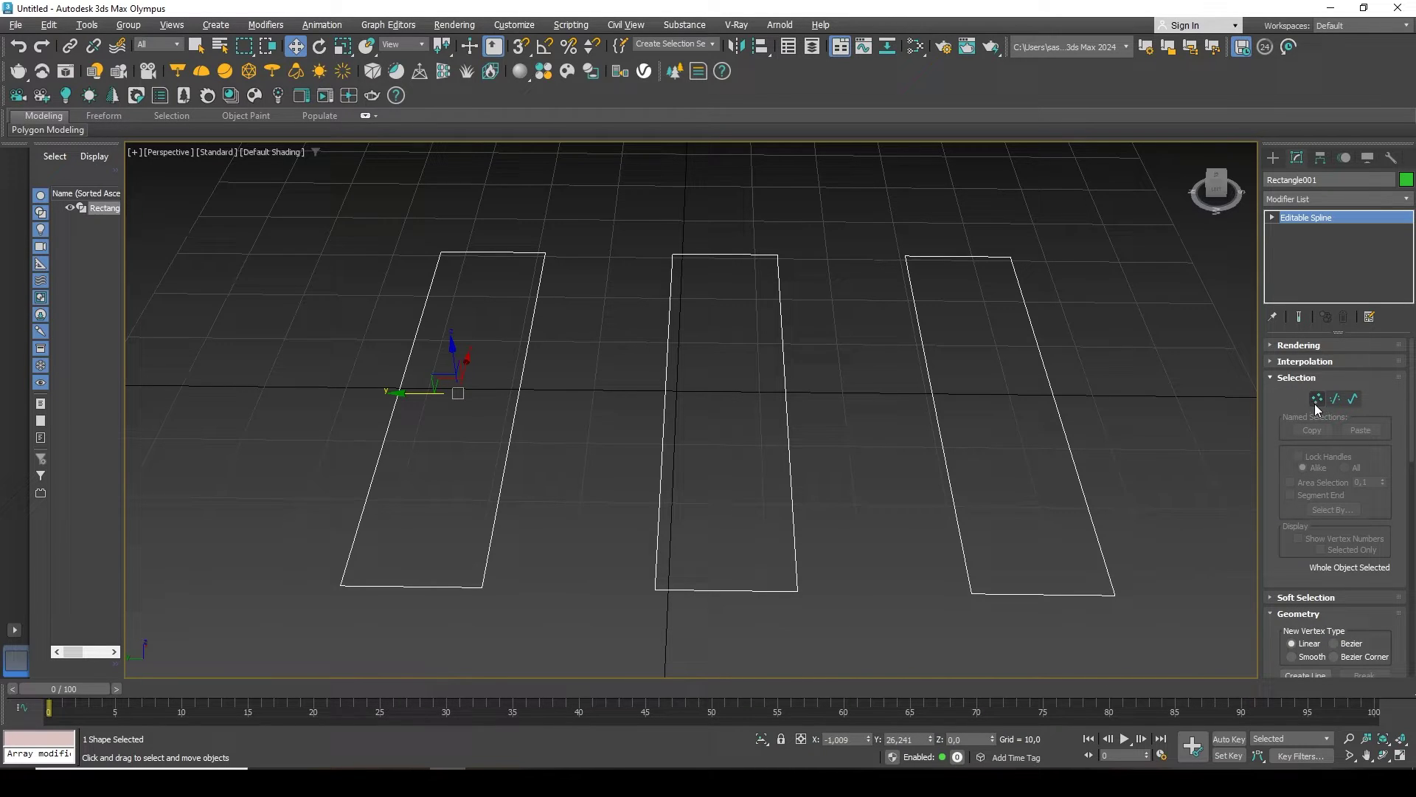
{"action": "left_click", "coordinate": [1355, 399]}
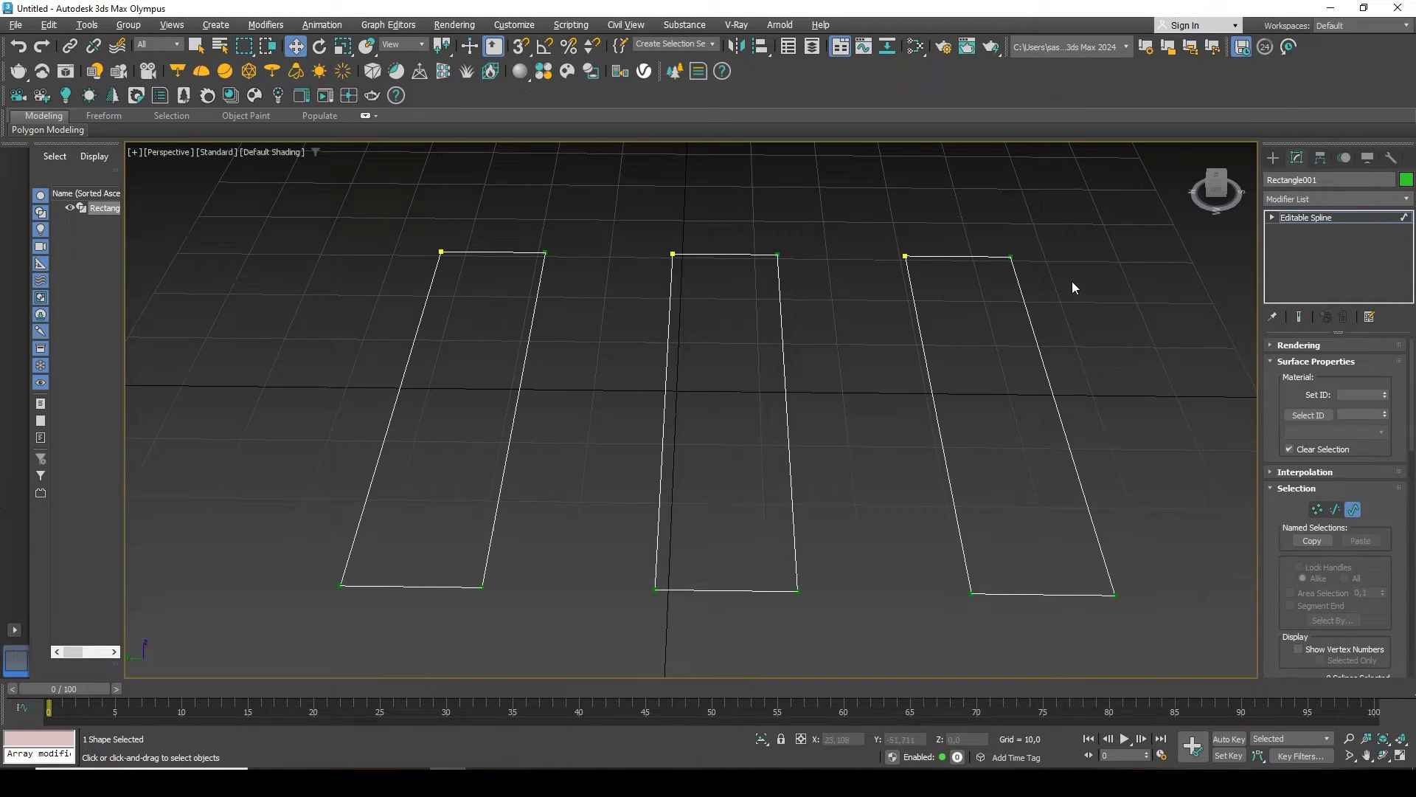
{"action": "left_click_drag", "start_coordinate": [1079, 260], "coordinate": [896, 398]}
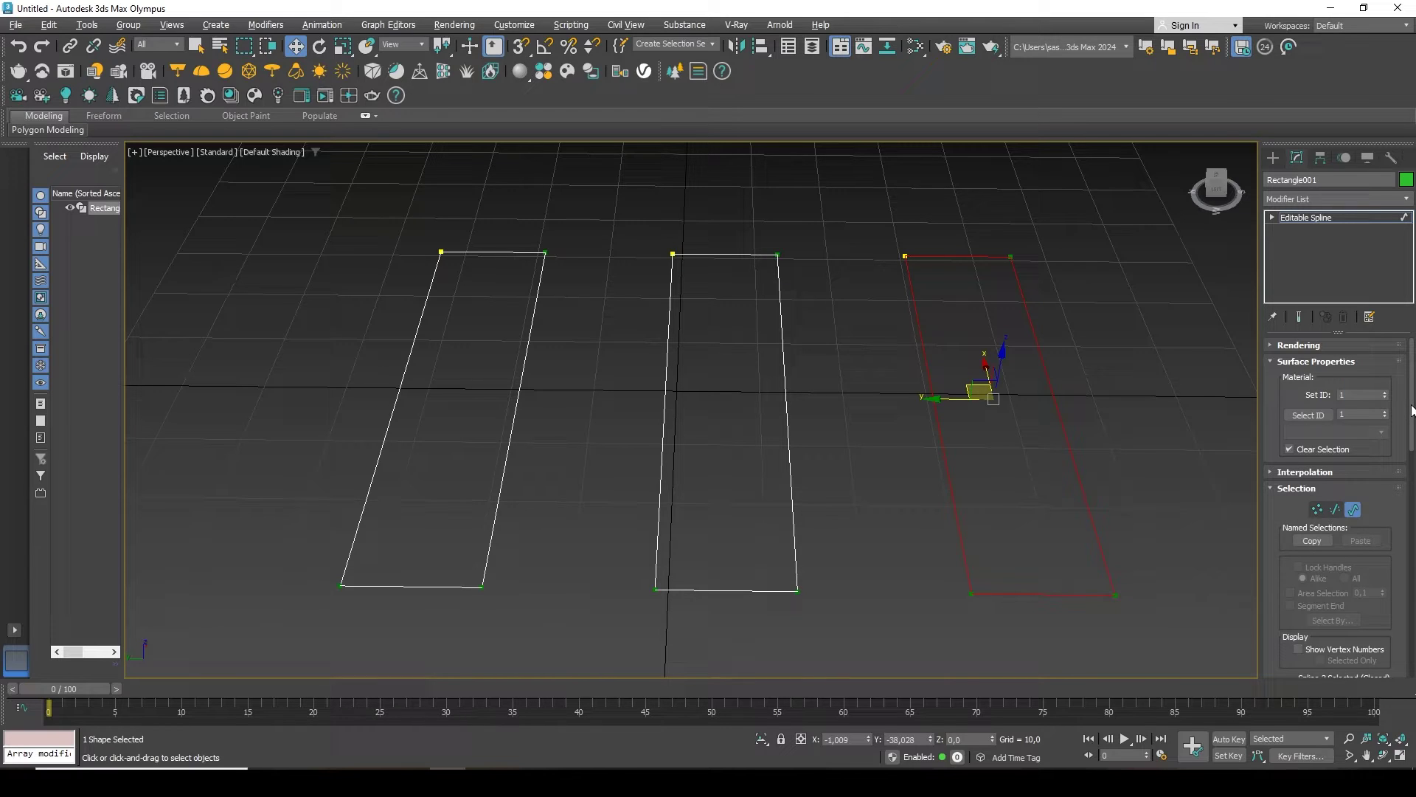
{"action": "left_click_drag", "start_coordinate": [1410, 411], "coordinate": [1410, 488]}
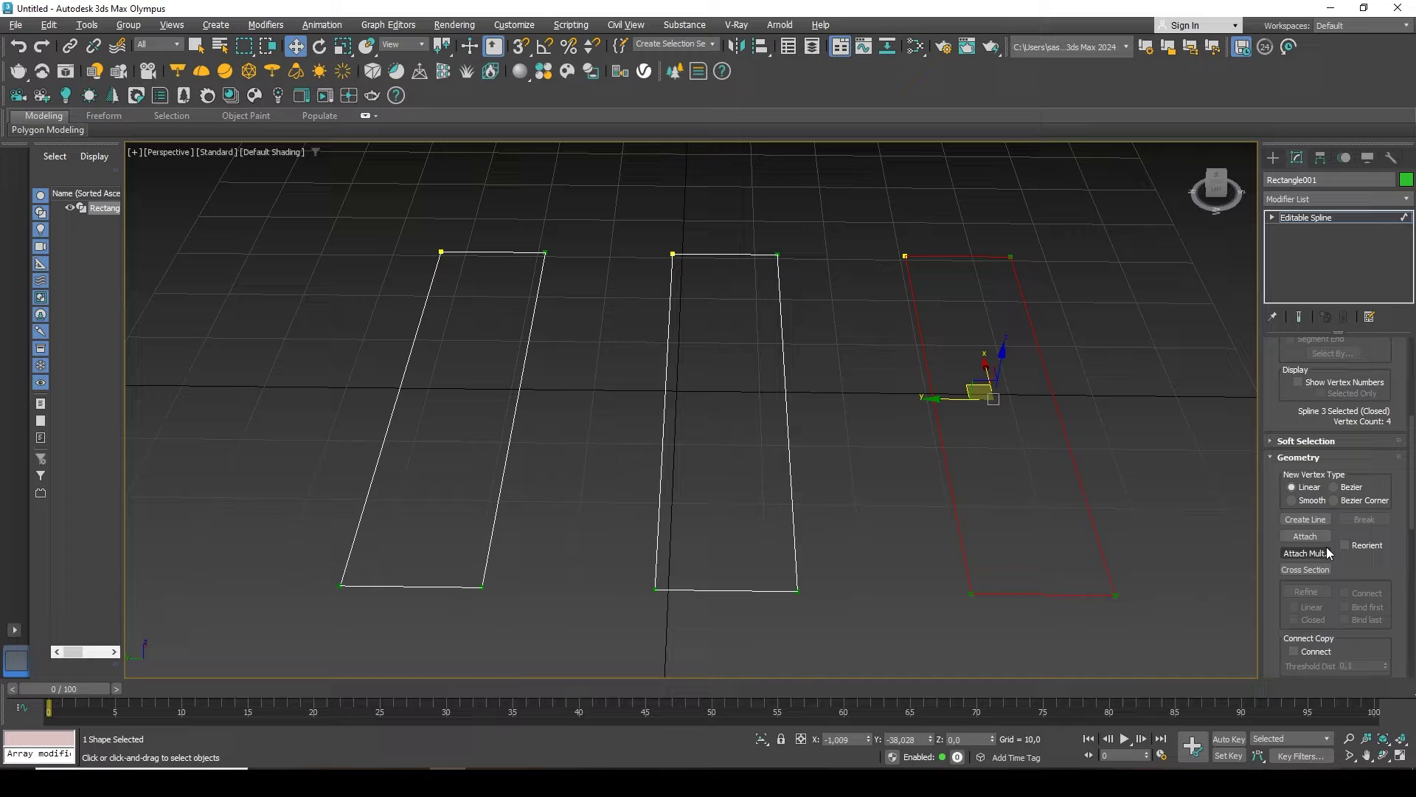
{"action": "left_click_drag", "start_coordinate": [1411, 472], "coordinate": [1411, 587]}
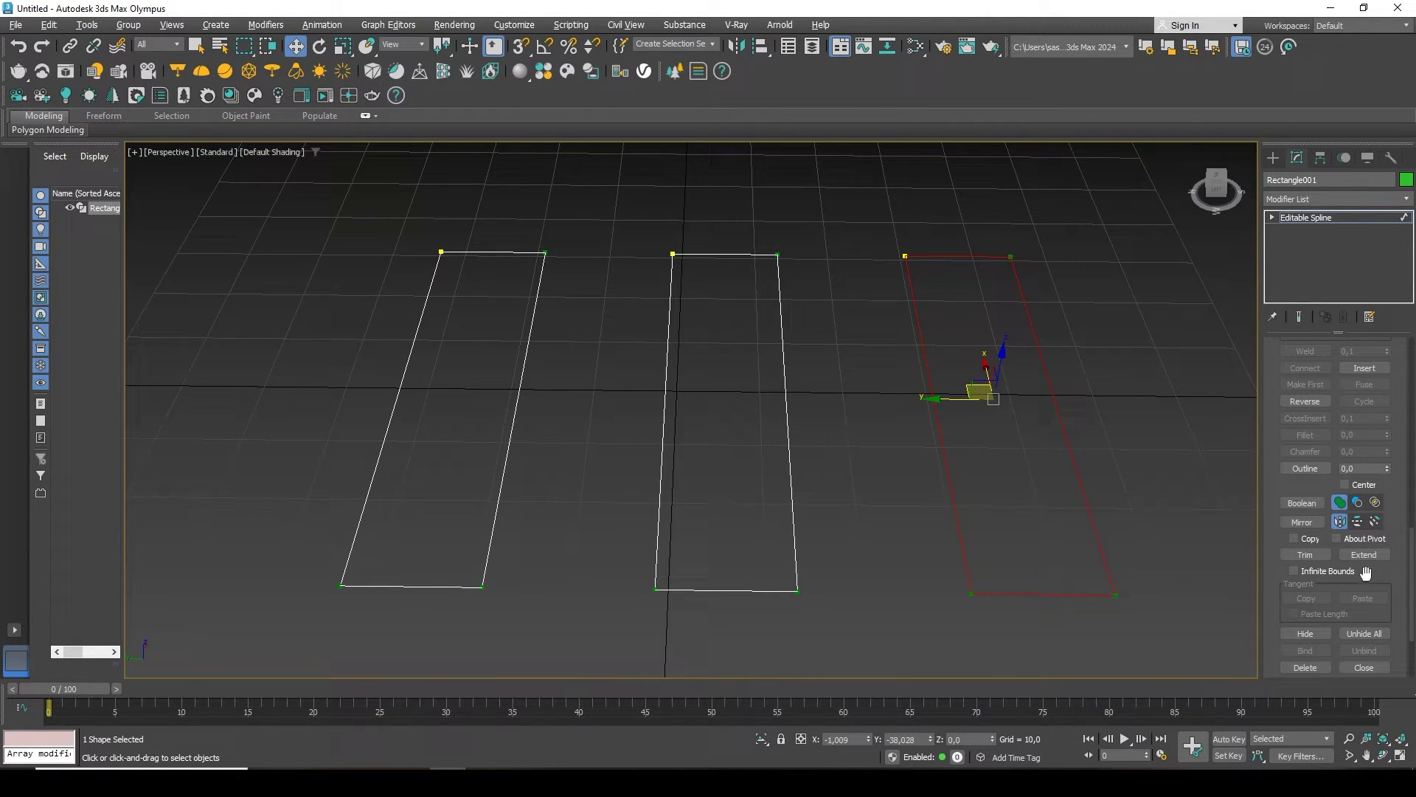
{"action": "scroll", "coordinate": [1356, 605], "scroll_direction": "down", "scroll_amount": 3}
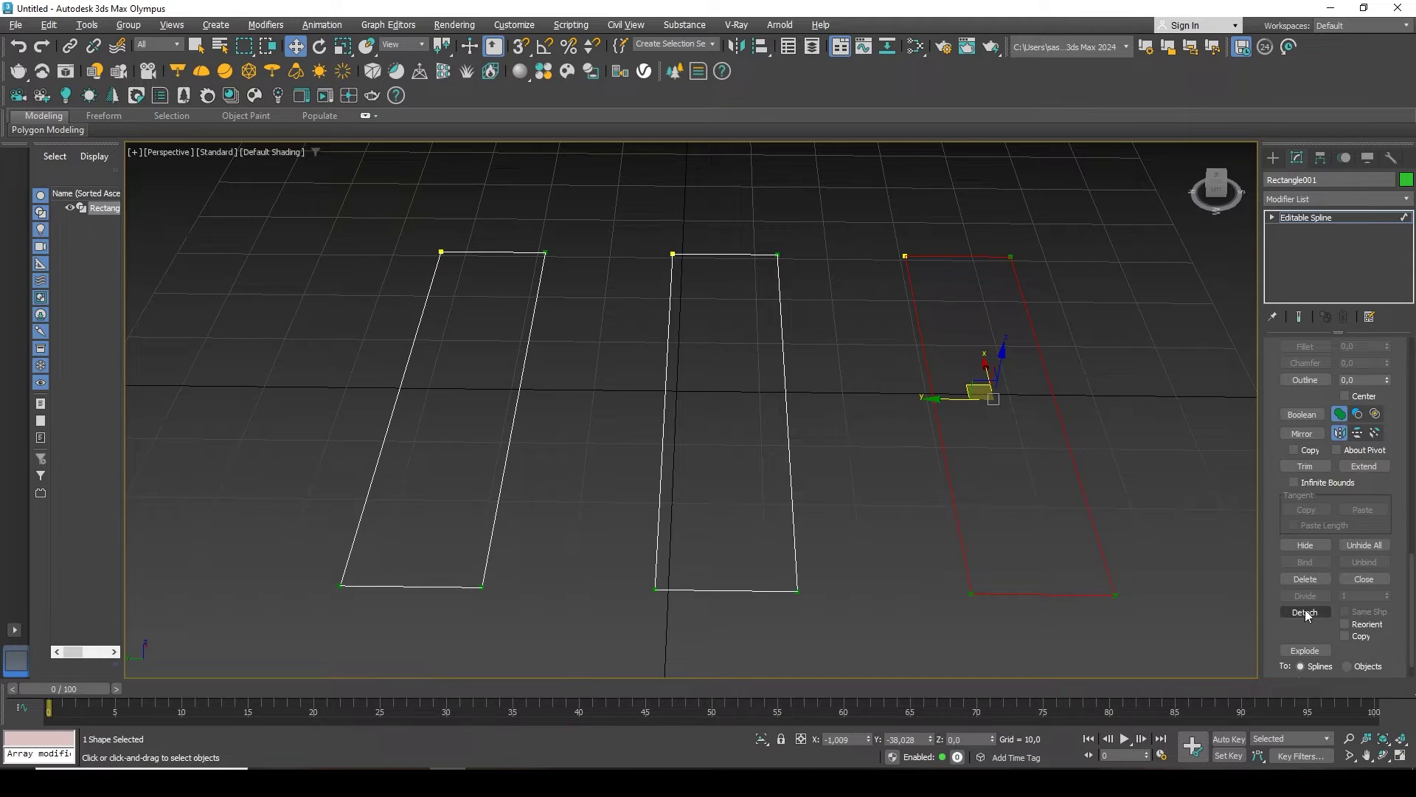
{"action": "left_click", "coordinate": [1315, 615]}
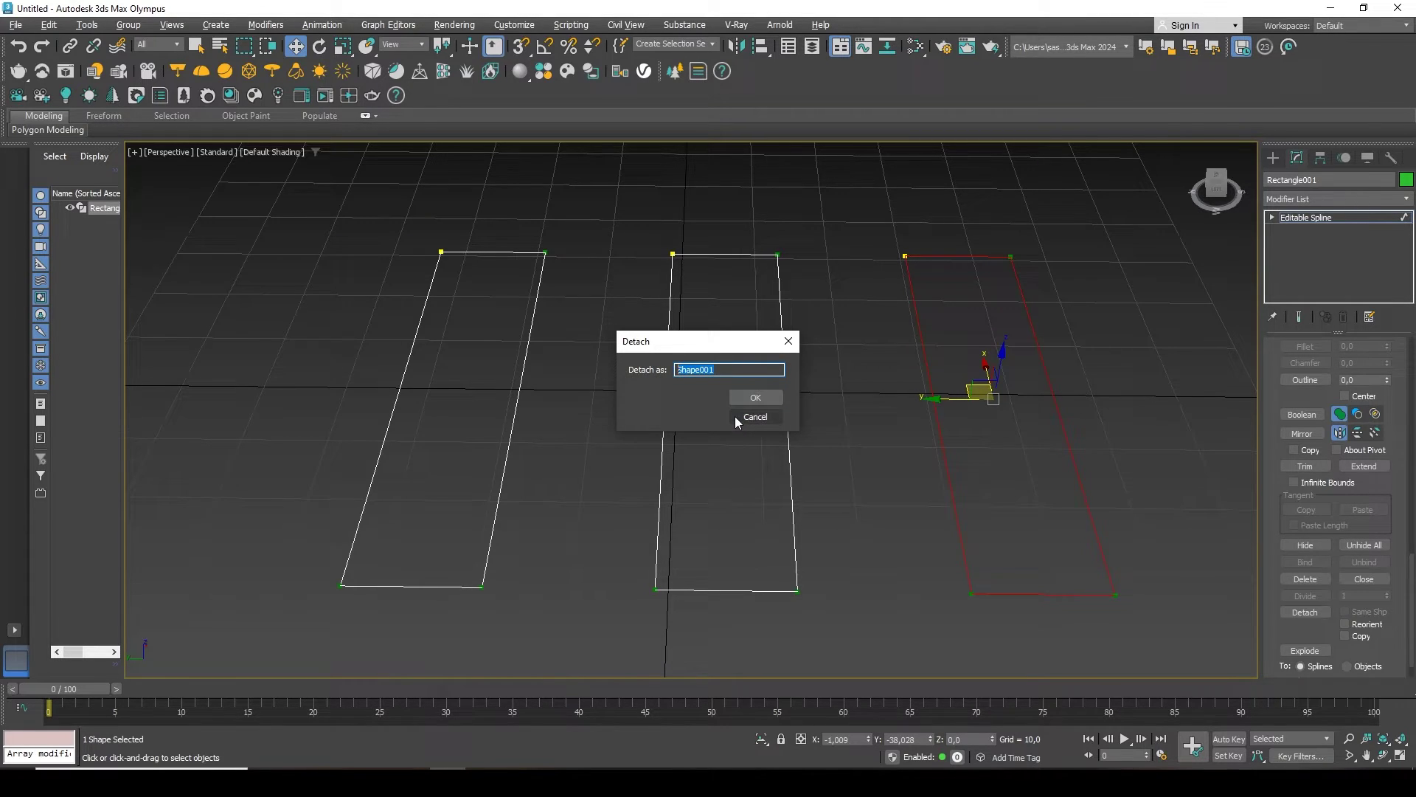
{"action": "left_click", "coordinate": [750, 400]}
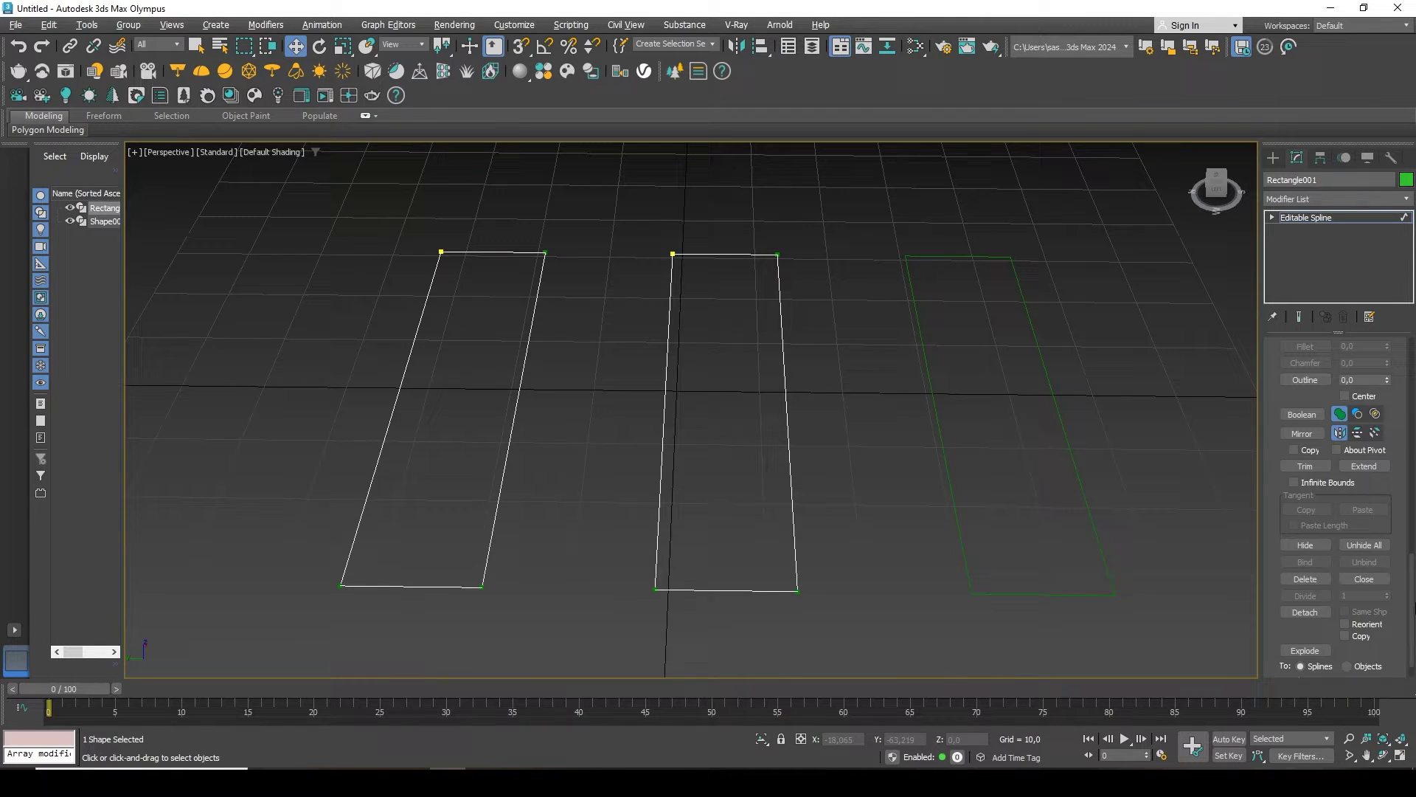
{"action": "scroll", "coordinate": [1413, 546], "scroll_direction": "up", "scroll_amount": 5}
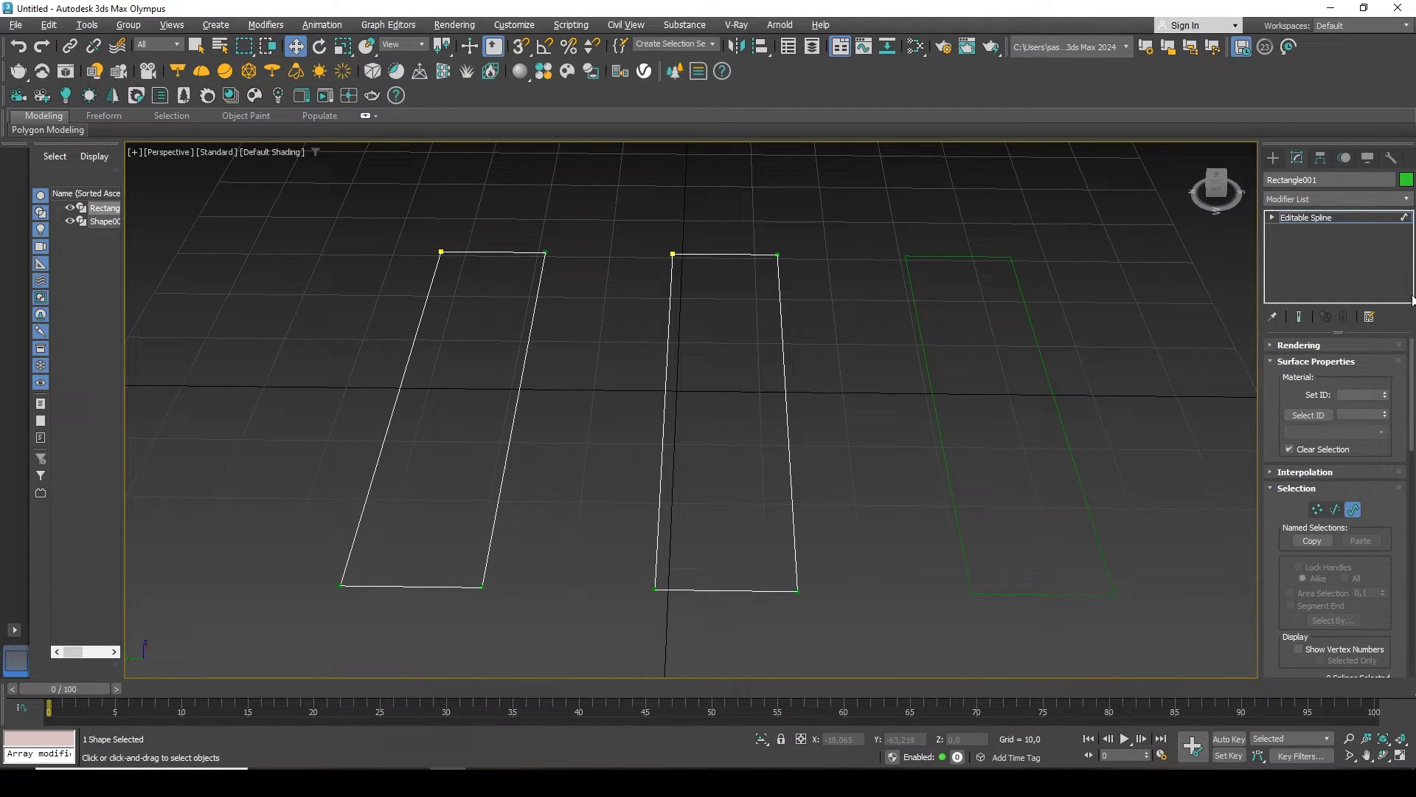
{"action": "left_click", "coordinate": [1350, 509]}
{"action": "left_click_drag", "start_coordinate": [853, 202], "coordinate": [977, 290]}
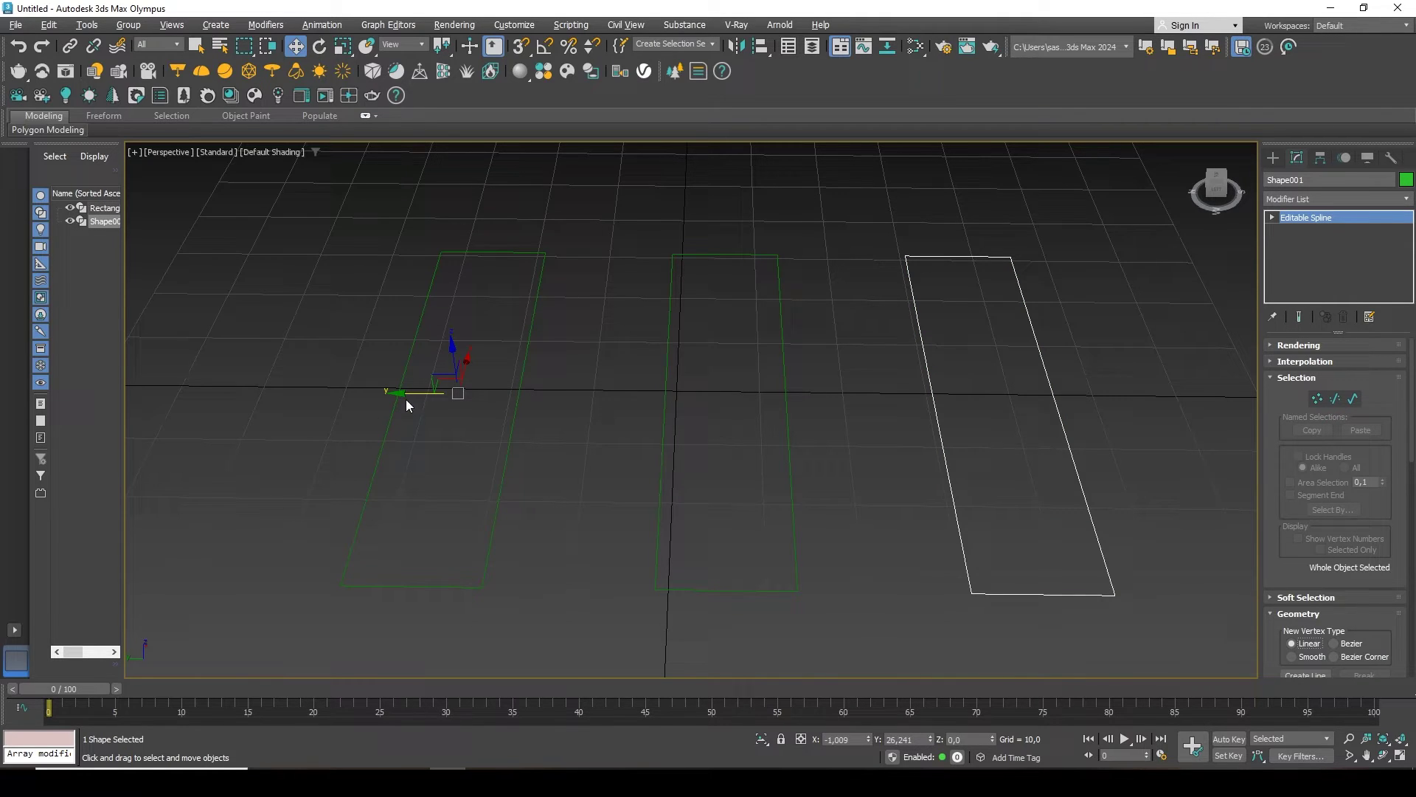
{"action": "left_click_drag", "start_coordinate": [406, 404], "coordinate": [472, 390]}
{"action": "right_click", "coordinate": [472, 389]}
Step: Move the shape holding the left and middle rectangles along the Y axis to about Y 22, towards the detached rectangle
{"action": "left_click_drag", "start_coordinate": [651, 410], "coordinate": [649, 410]}
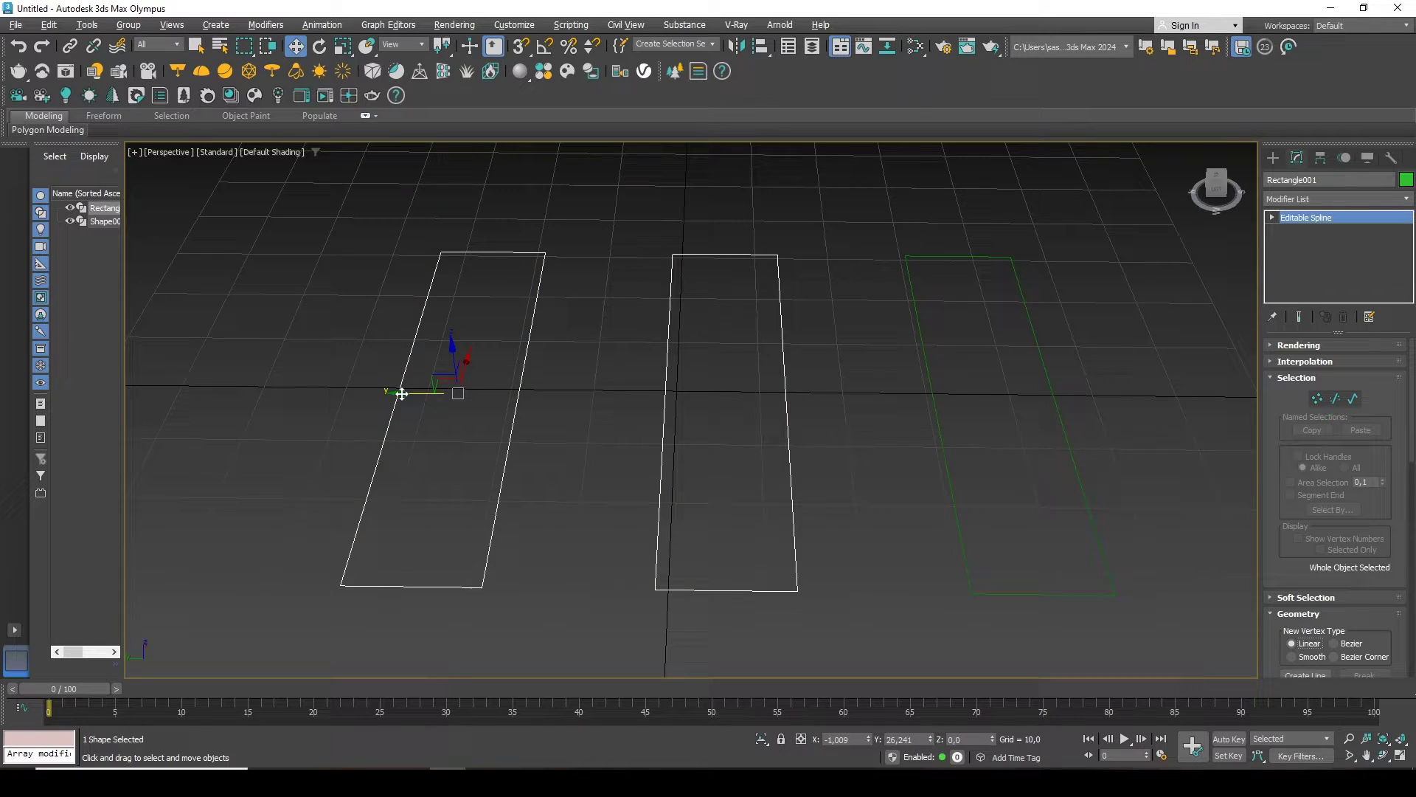
{"action": "left_click_drag", "start_coordinate": [402, 391], "coordinate": [450, 395]}
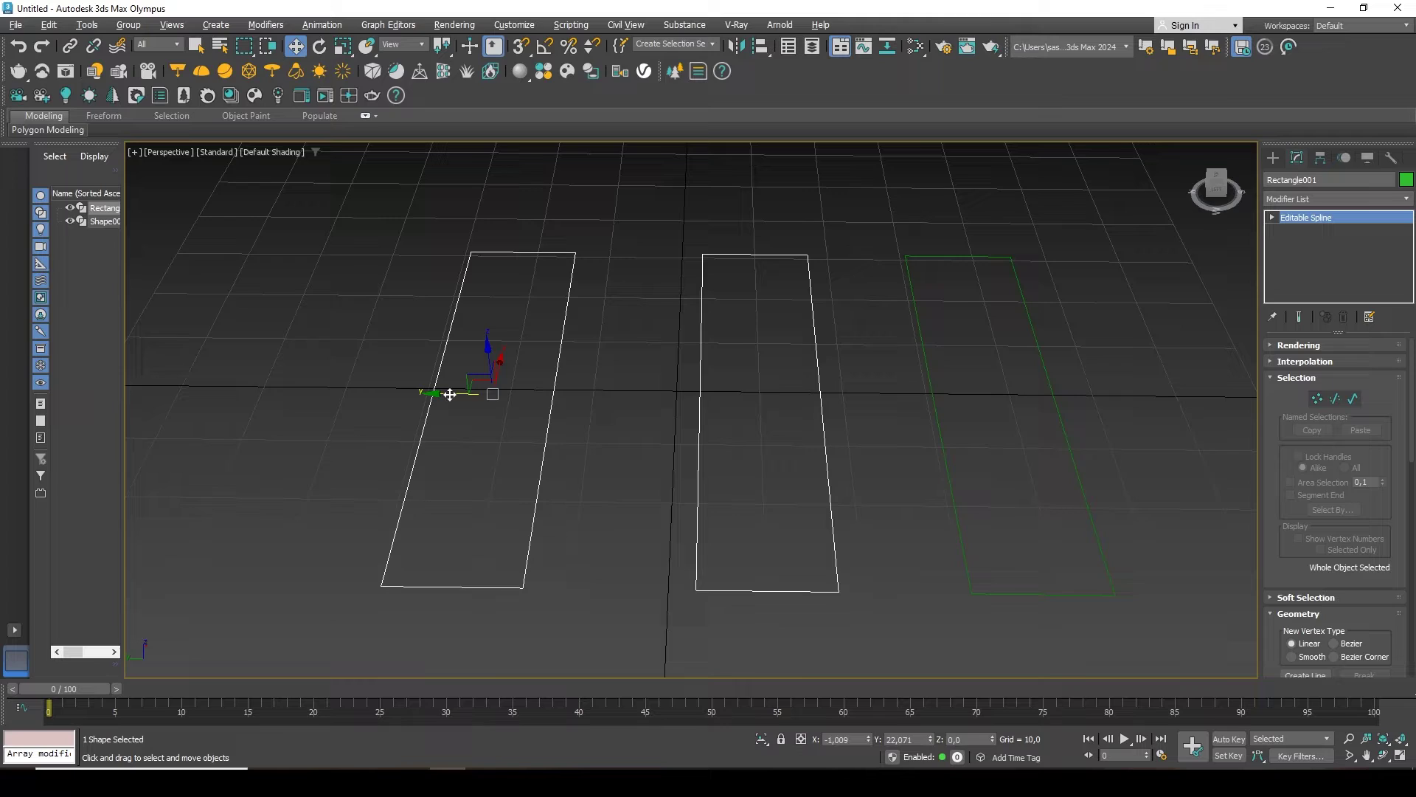
{"action": "left_click", "coordinate": [625, 364]}
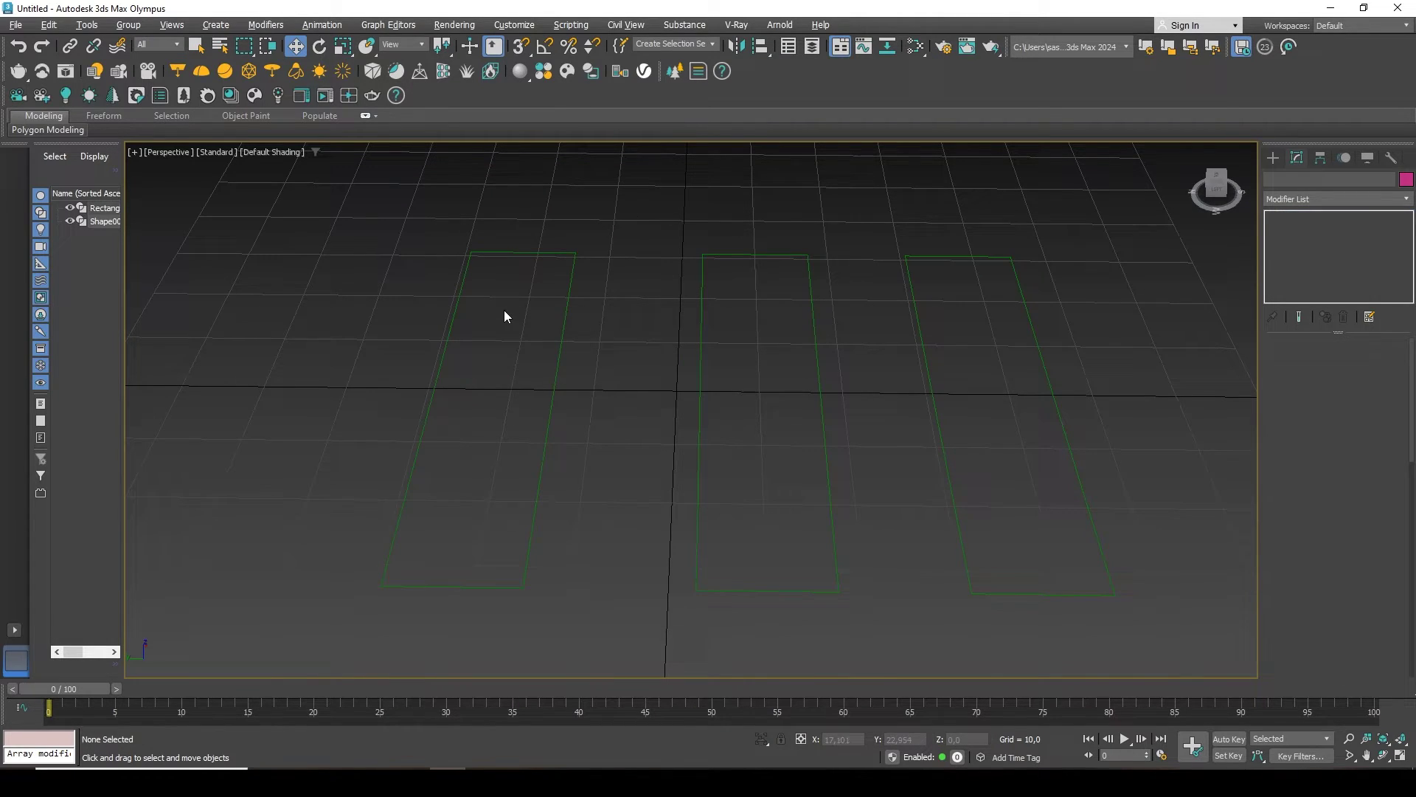
Step: Apply an Extrude modifier to the shape holding the left and middle rectangles
{"action": "left_click_drag", "start_coordinate": [511, 315], "coordinate": [613, 237]}
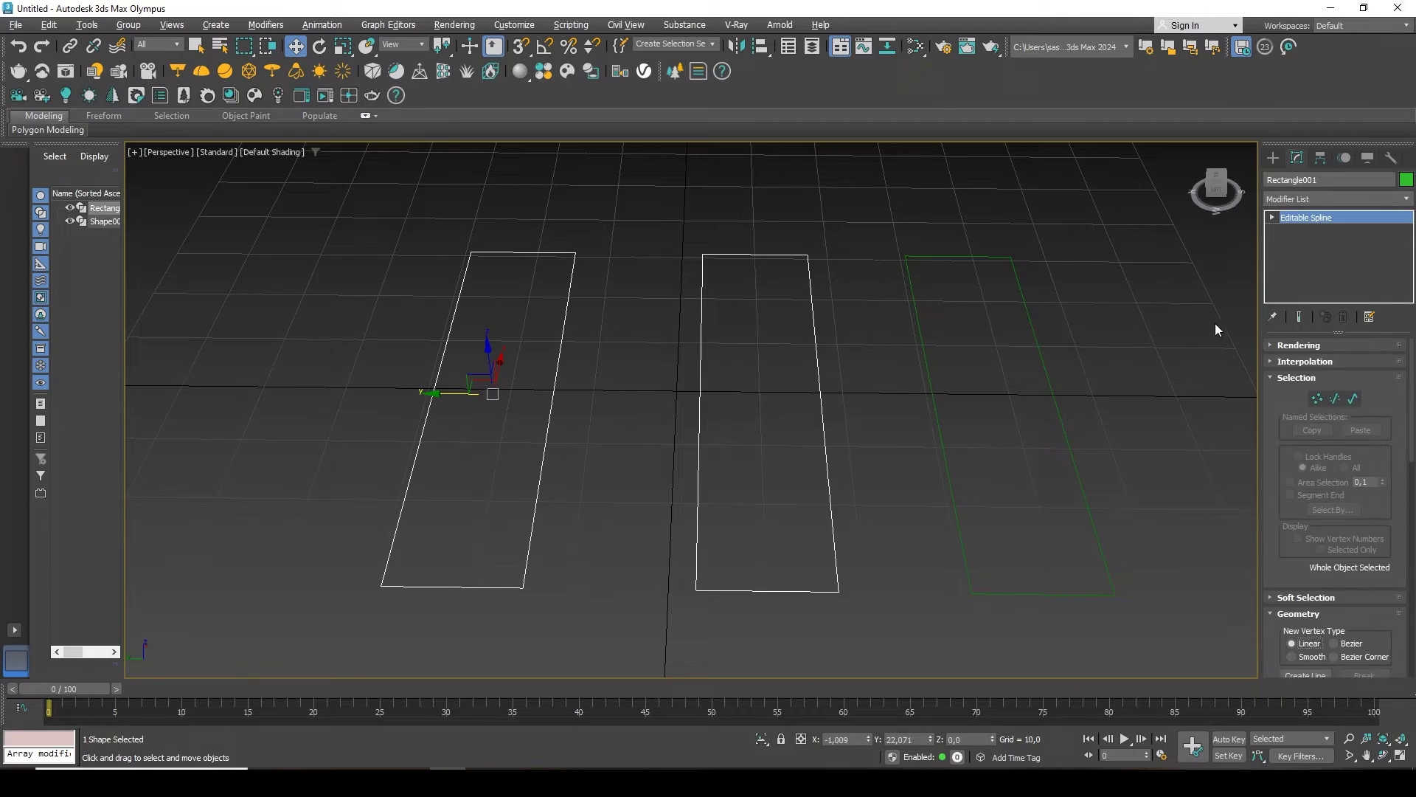
{"action": "left_click", "coordinate": [1316, 199]}
{"action": "type", "text": "e"}
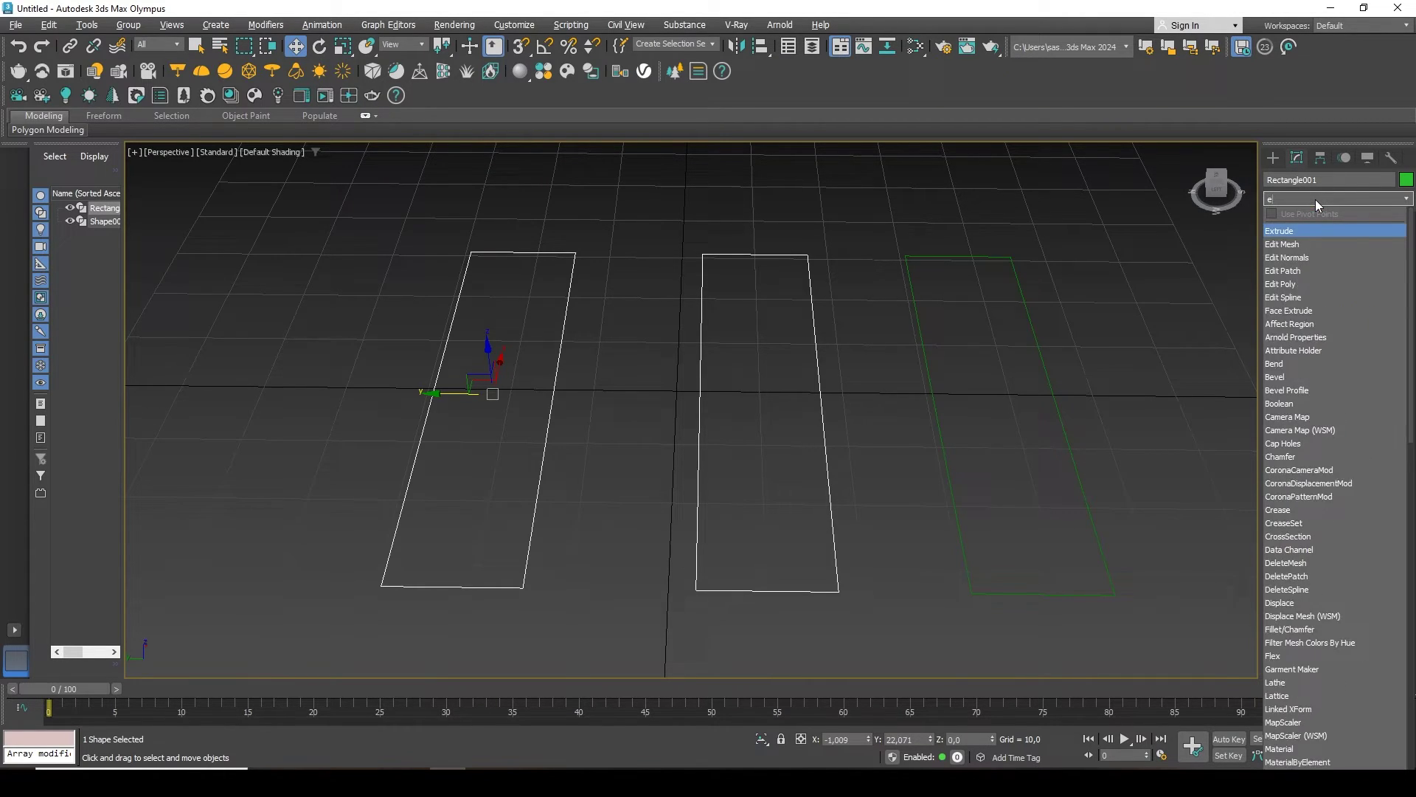
{"action": "type", "text": "x"}
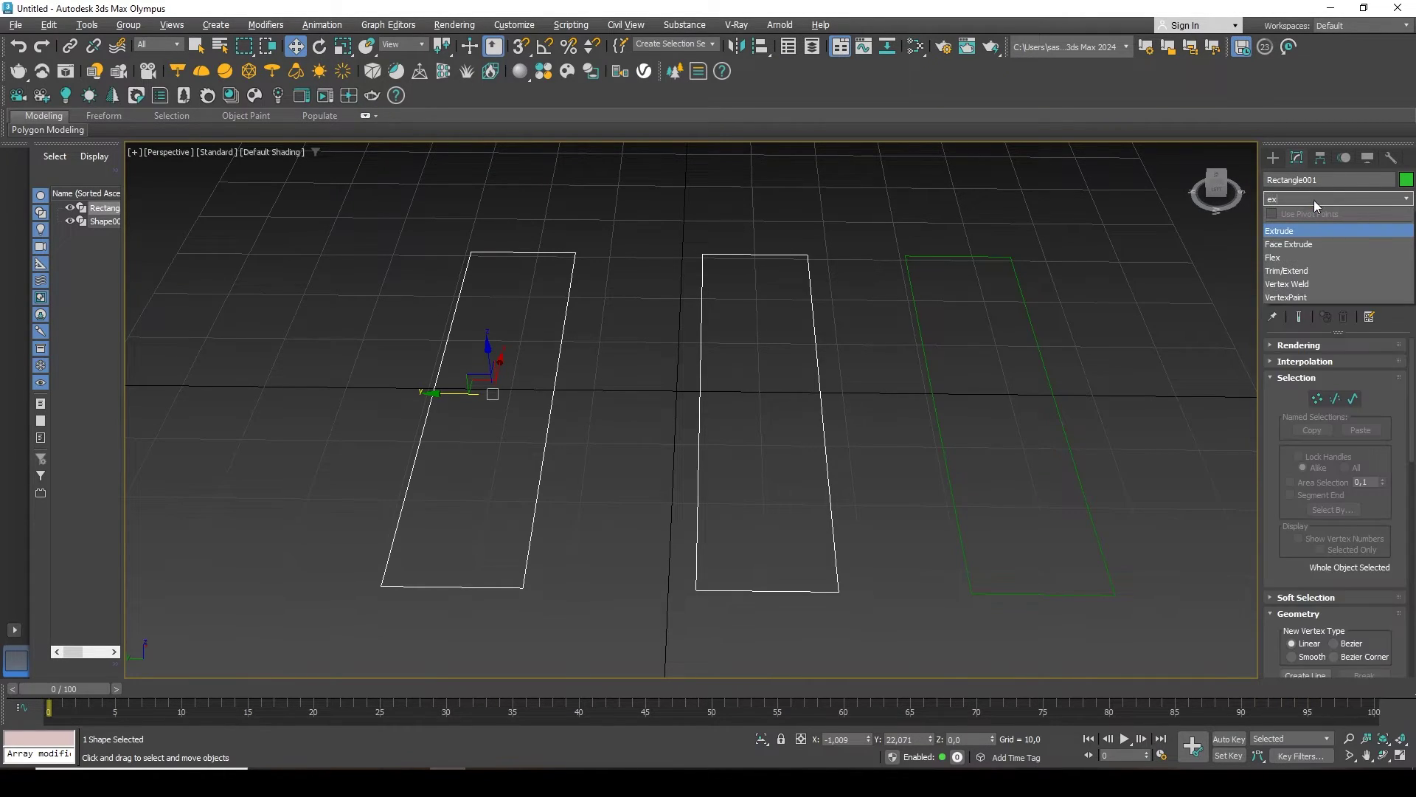
{"action": "left_click", "coordinate": [1290, 231]}
Step: Try an extrusion amount of 13.0 on the two attached rectangles and undo it
{"action": "left_click_drag", "start_coordinate": [1378, 360], "coordinate": [1376, 341]}
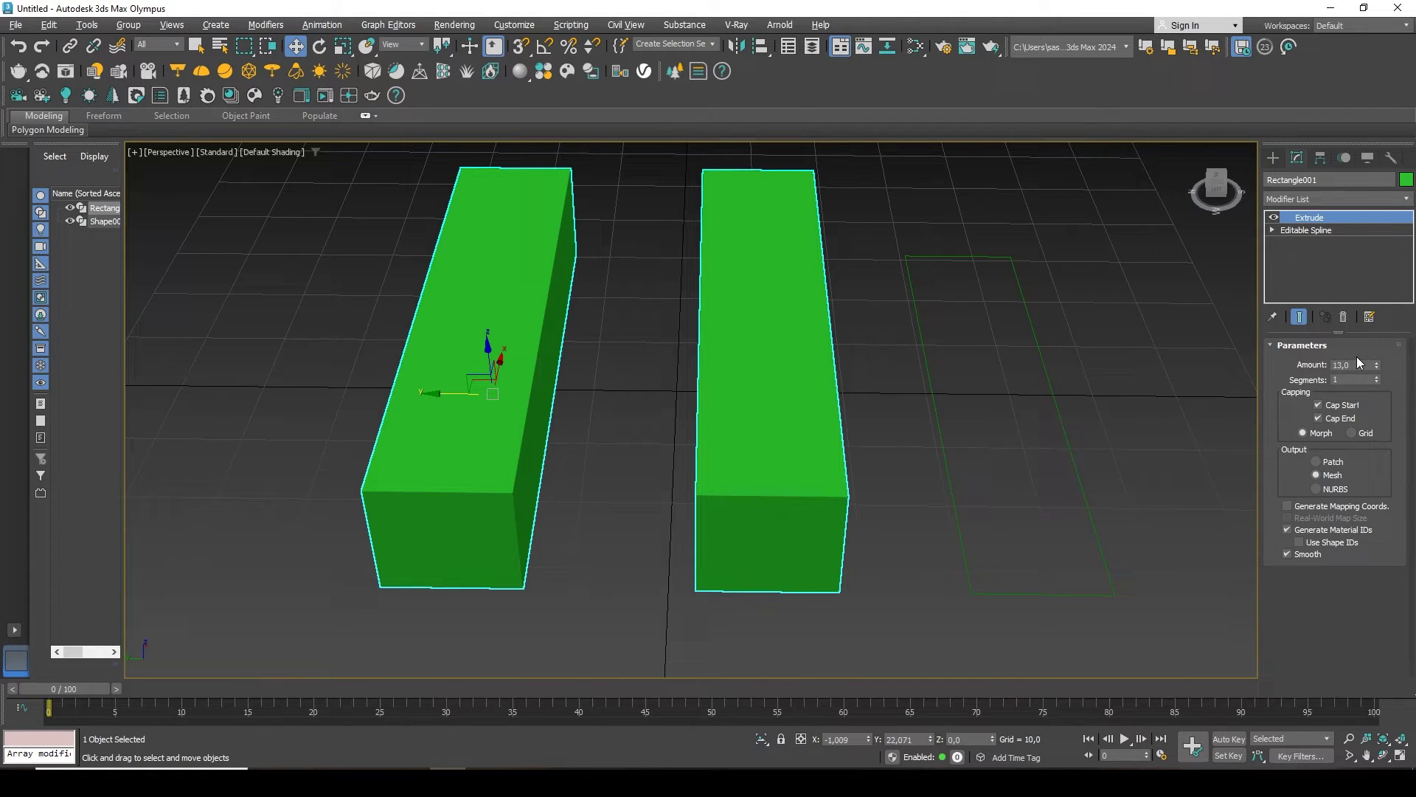
{"action": "key", "text": "ctrl+z"}
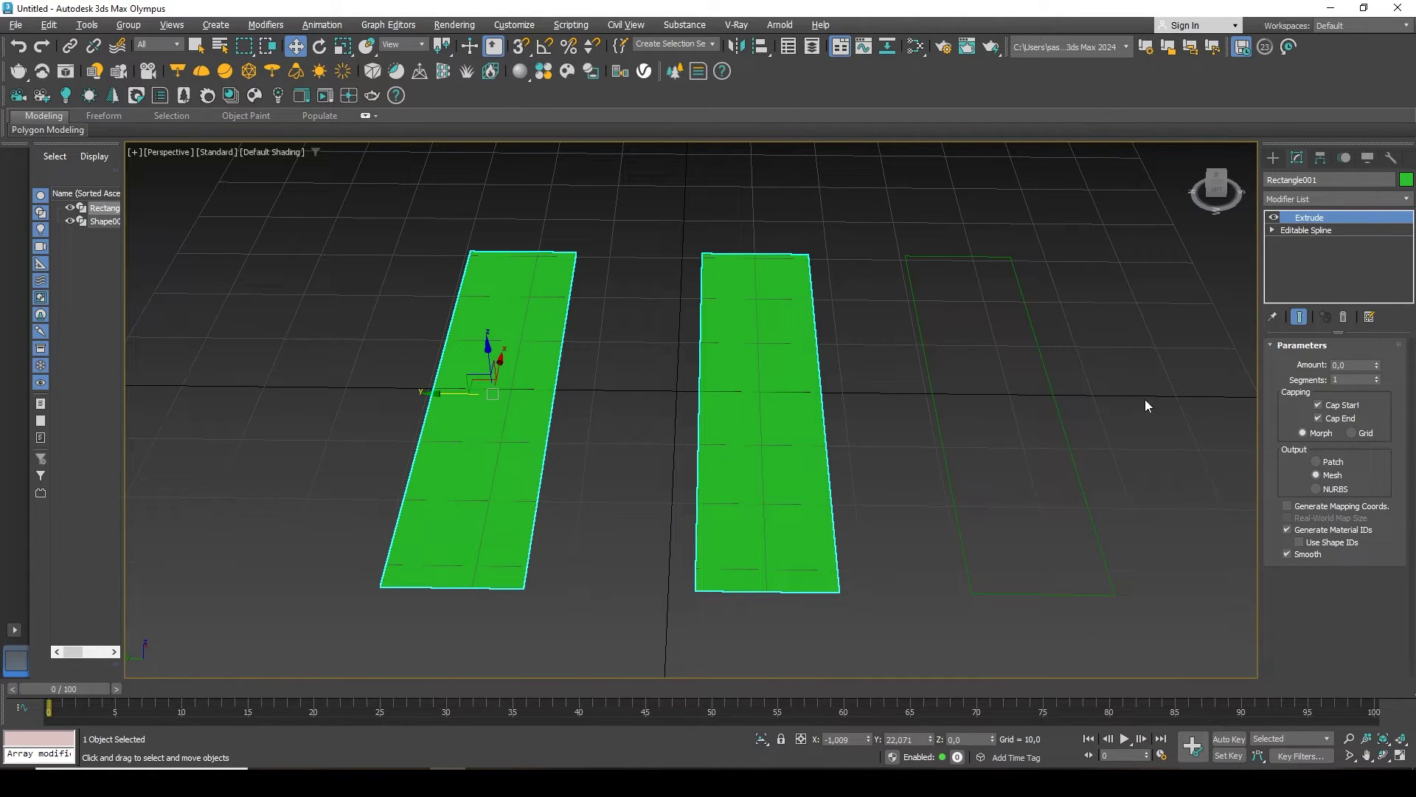
Step: Remove the Extrude modifier from the two attached rectangles and move the detached rectangle along Y to about 45, overlapping the middle one
{"action": "left_click", "coordinate": [1343, 317]}
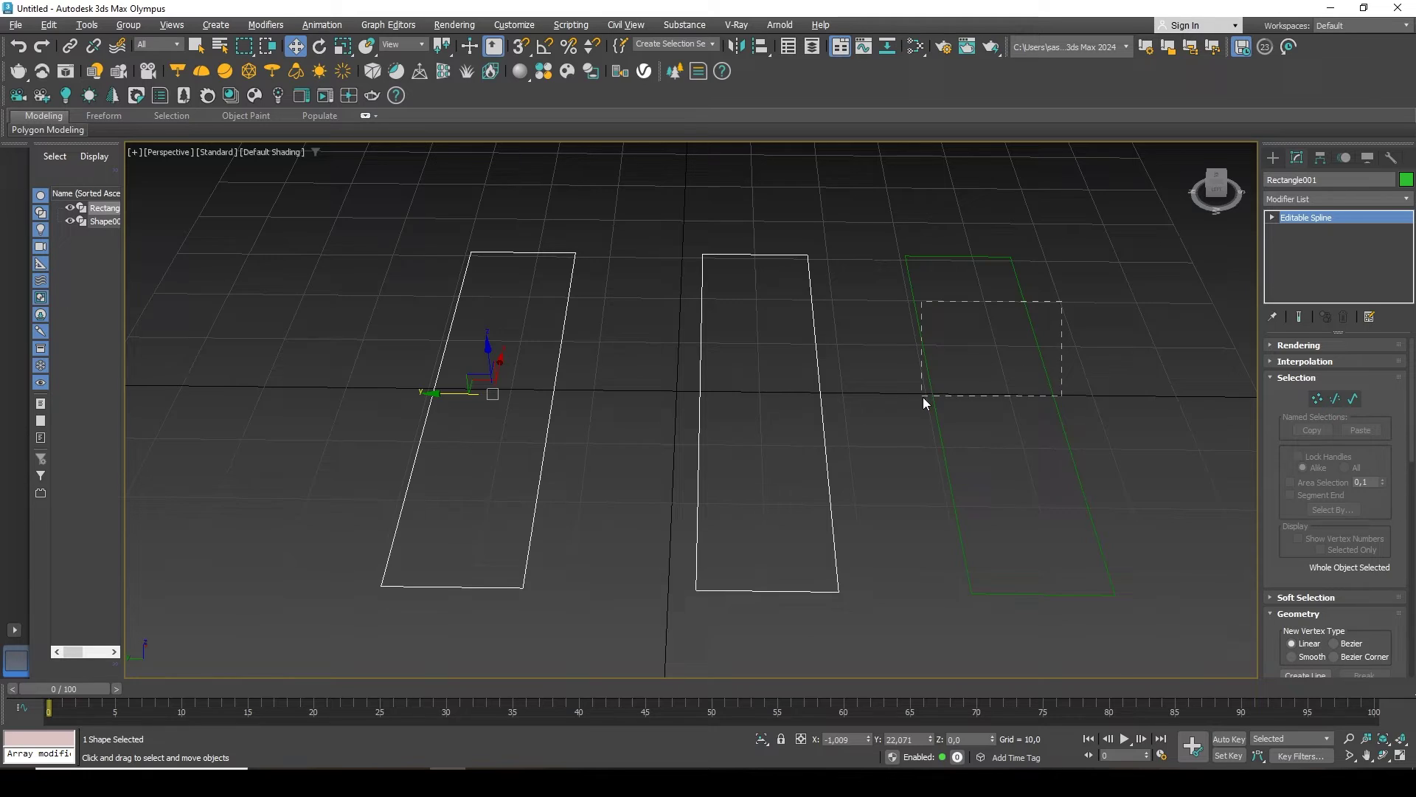
{"action": "left_click_drag", "start_coordinate": [923, 397], "coordinate": [928, 400]}
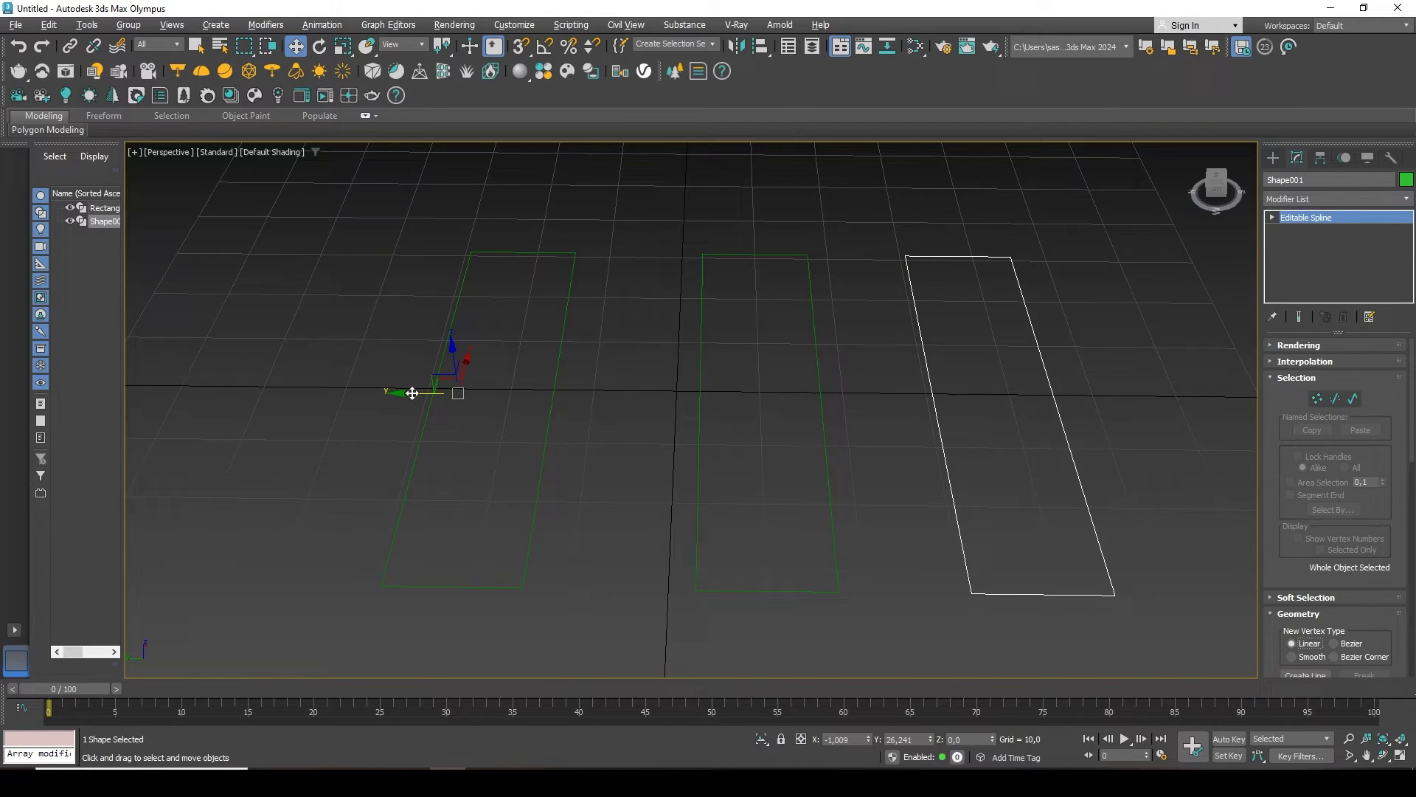
{"action": "left_click_drag", "start_coordinate": [411, 391], "coordinate": [256, 397]}
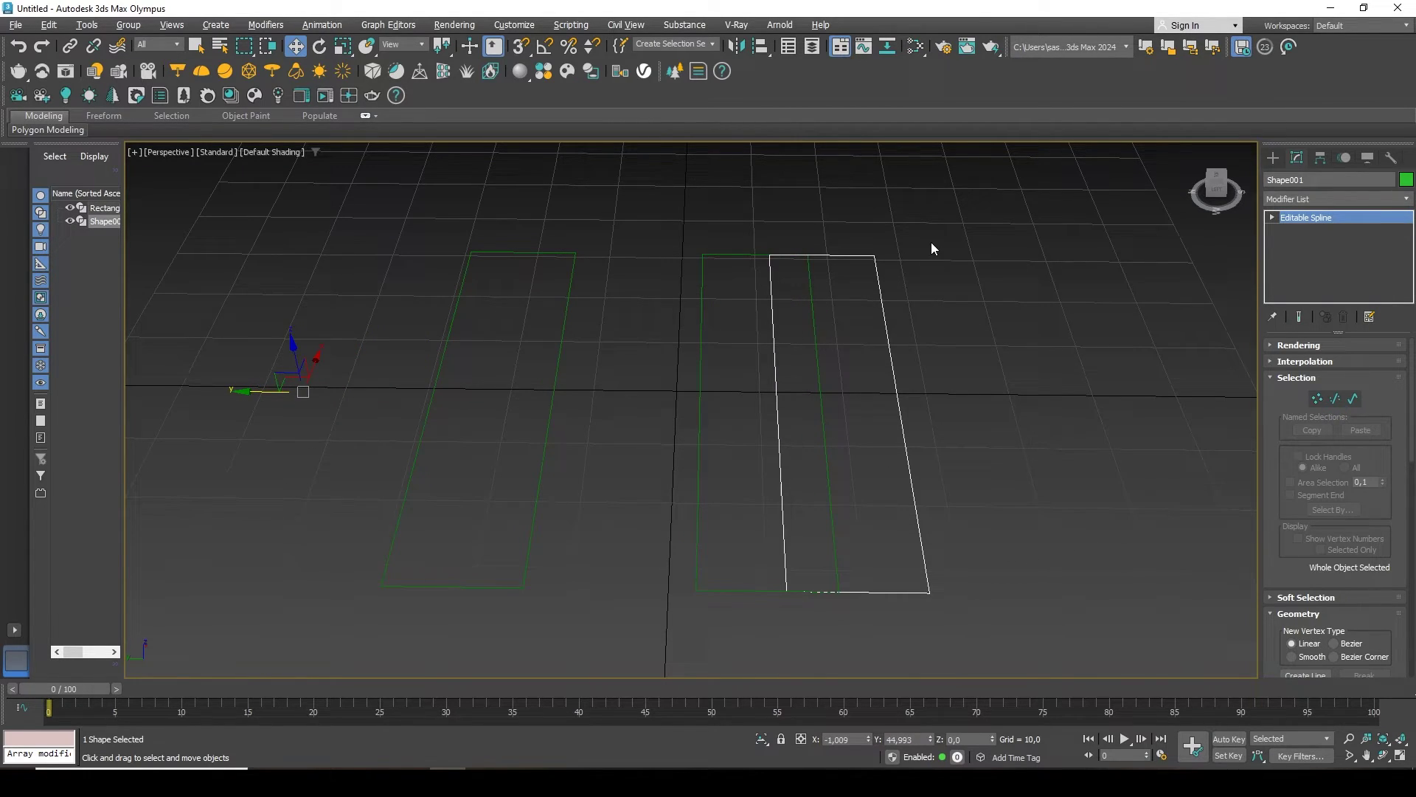
Step: Apply an Extrude modifier to the shape holding the left and middle rectangles and raise its amount to form two blocks
{"action": "left_click_drag", "start_coordinate": [1079, 228], "coordinate": [472, 453]}
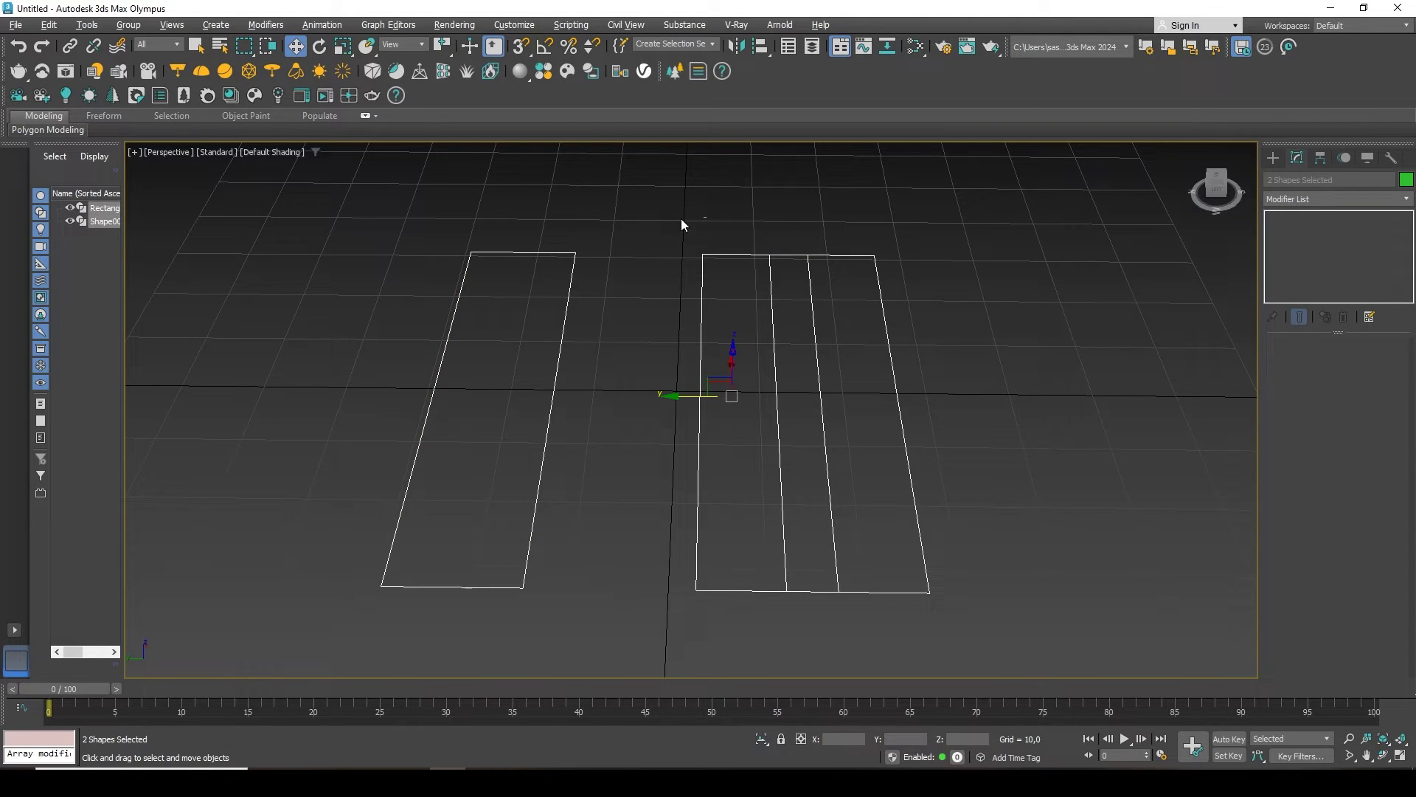
{"action": "left_click_drag", "start_coordinate": [571, 218], "coordinate": [534, 291]}
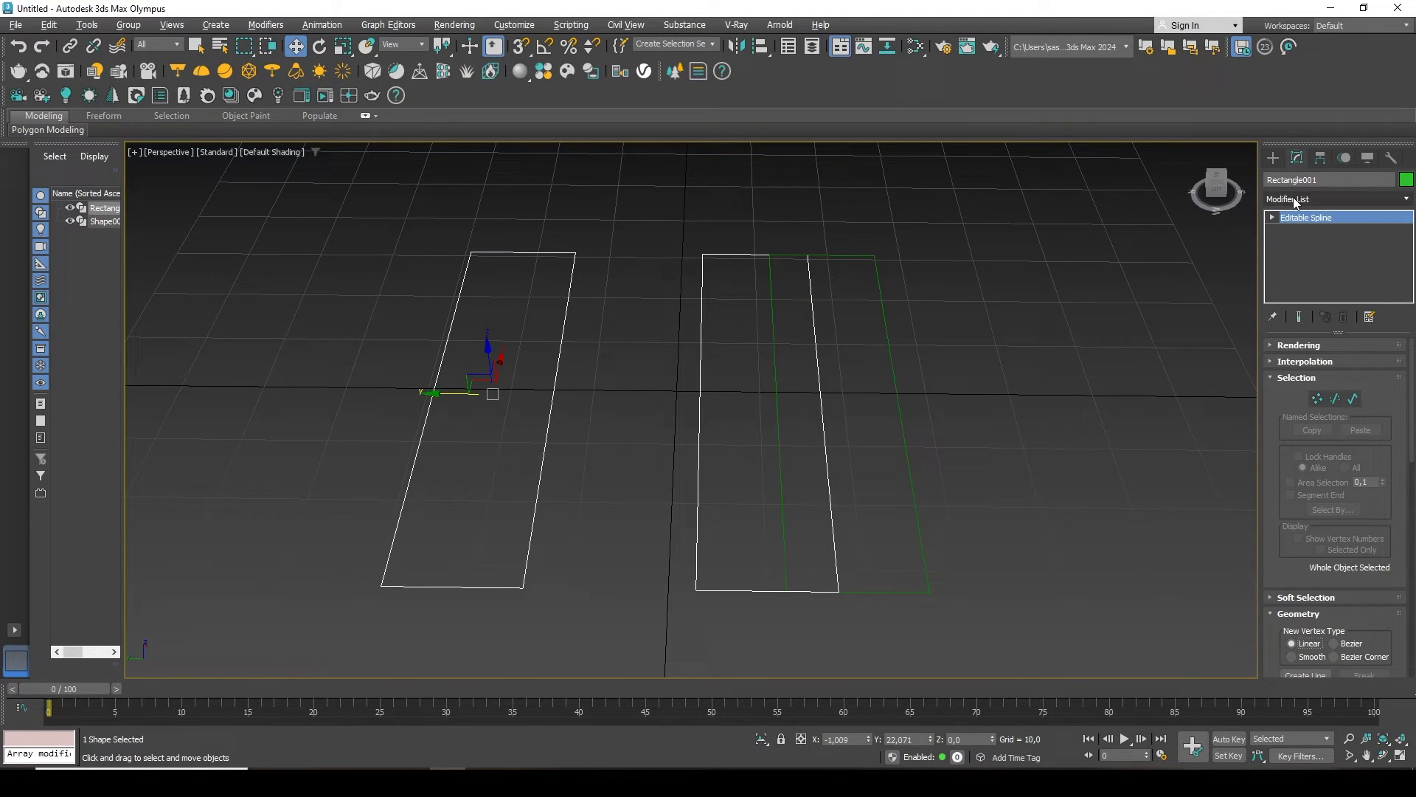
{"action": "left_click", "coordinate": [1294, 196]}
{"action": "type", "text": "ex"}
{"action": "key", "text": "Return"}
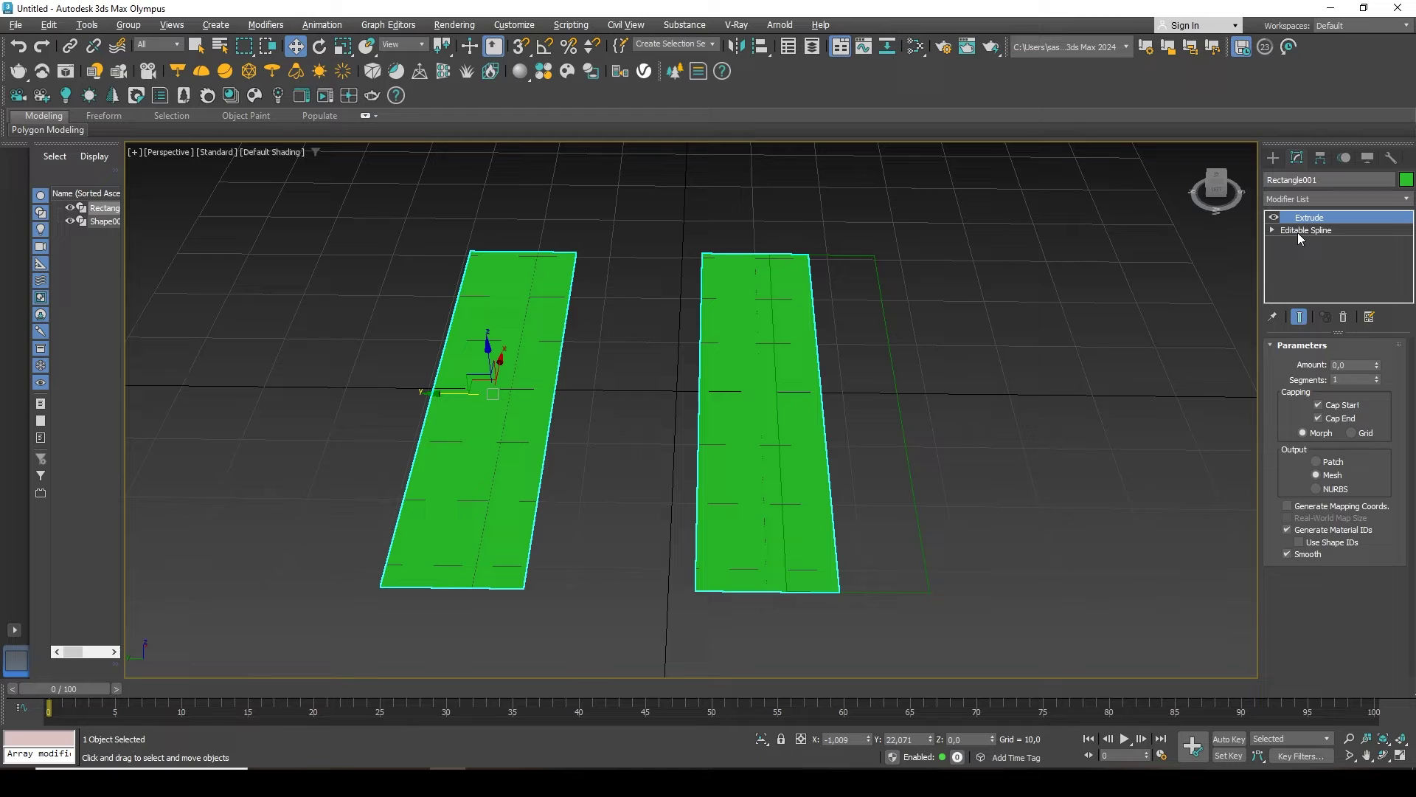
{"action": "left_click_drag", "start_coordinate": [1376, 361], "coordinate": [985, 391]}
Step: Apply an Extrude modifier with an amount of 47.5 to the detached rectangle
{"action": "left_click_drag", "start_coordinate": [896, 380], "coordinate": [896, 385]}
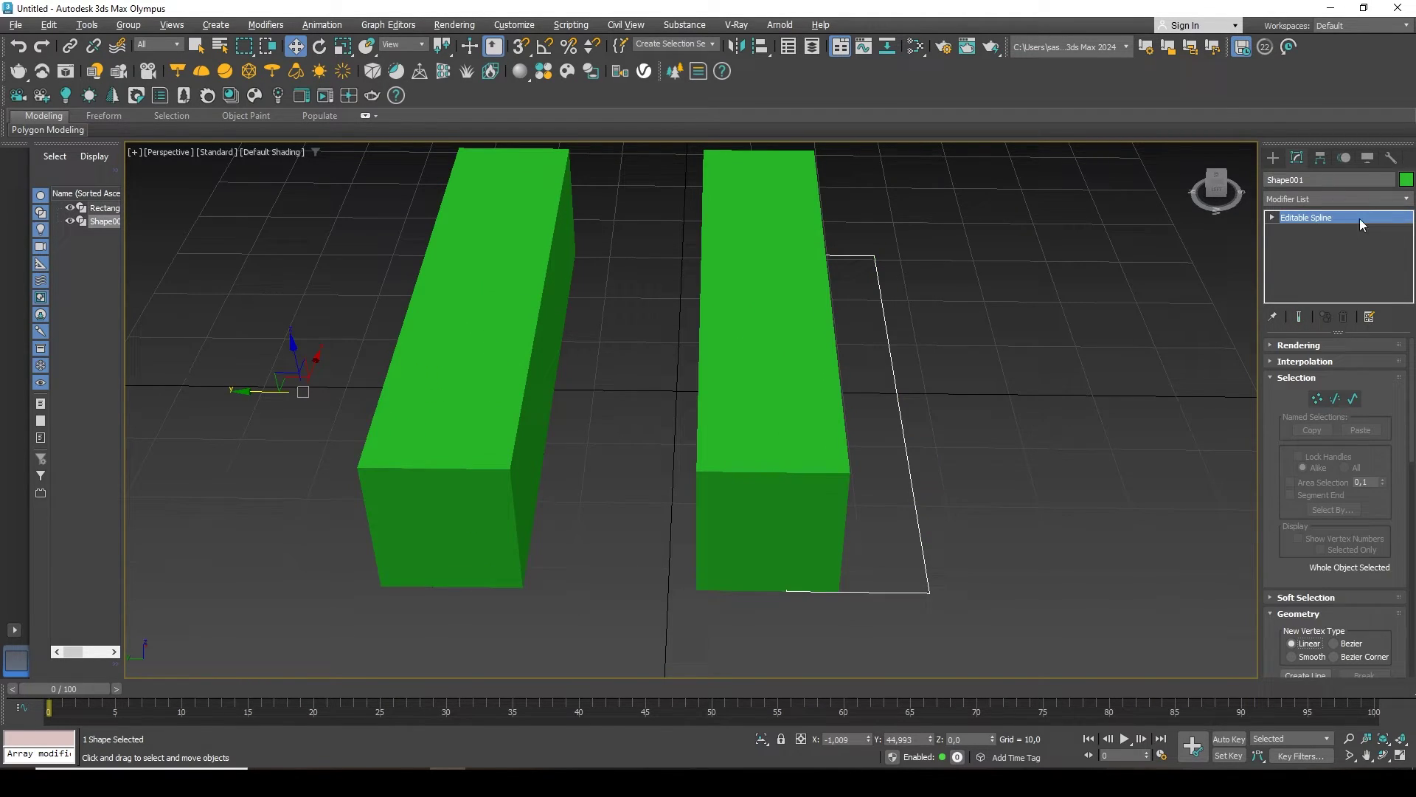
{"action": "left_click", "coordinate": [1316, 198]}
{"action": "type", "text": "ex"}
{"action": "key", "text": "Return"}
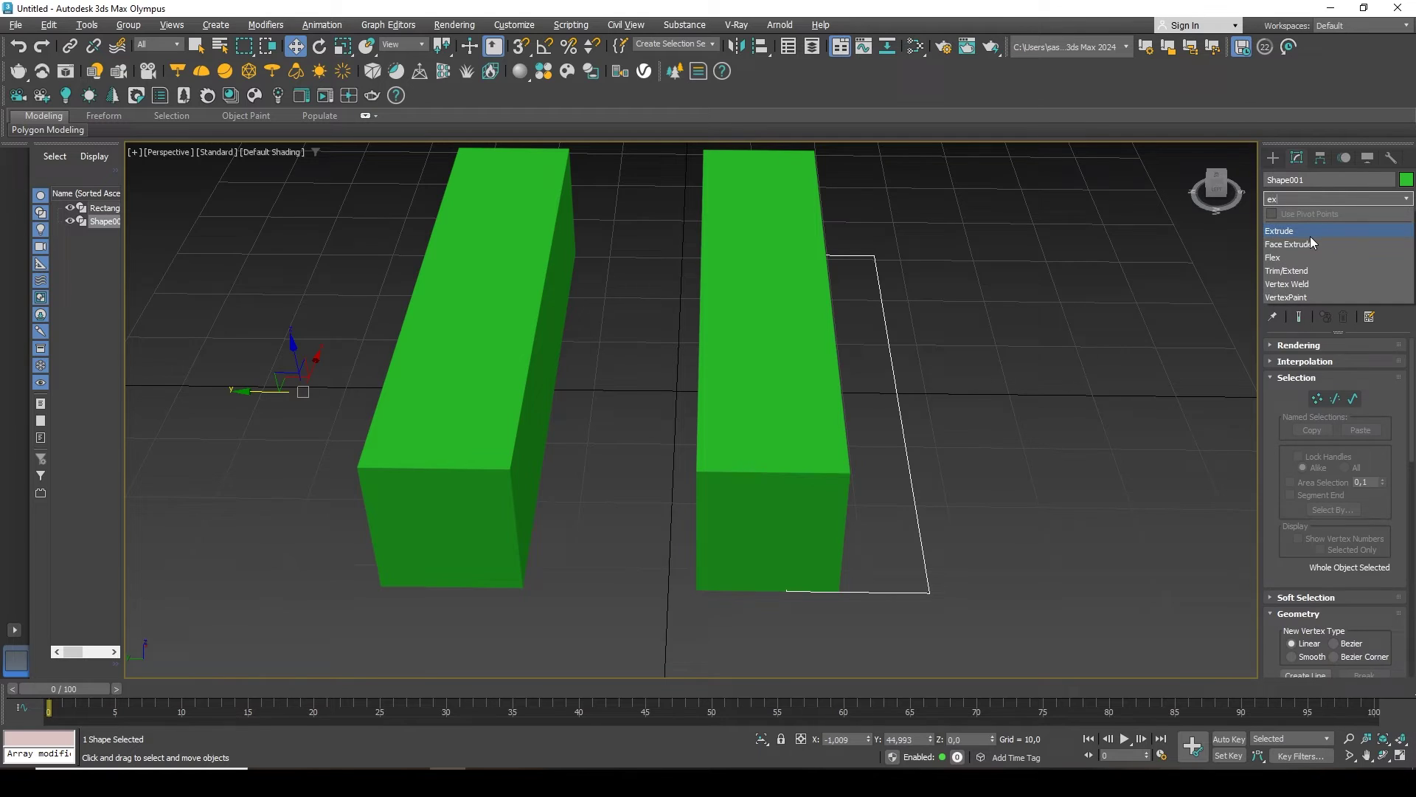
{"action": "left_click_drag", "start_coordinate": [1376, 366], "coordinate": [1376, 299]}
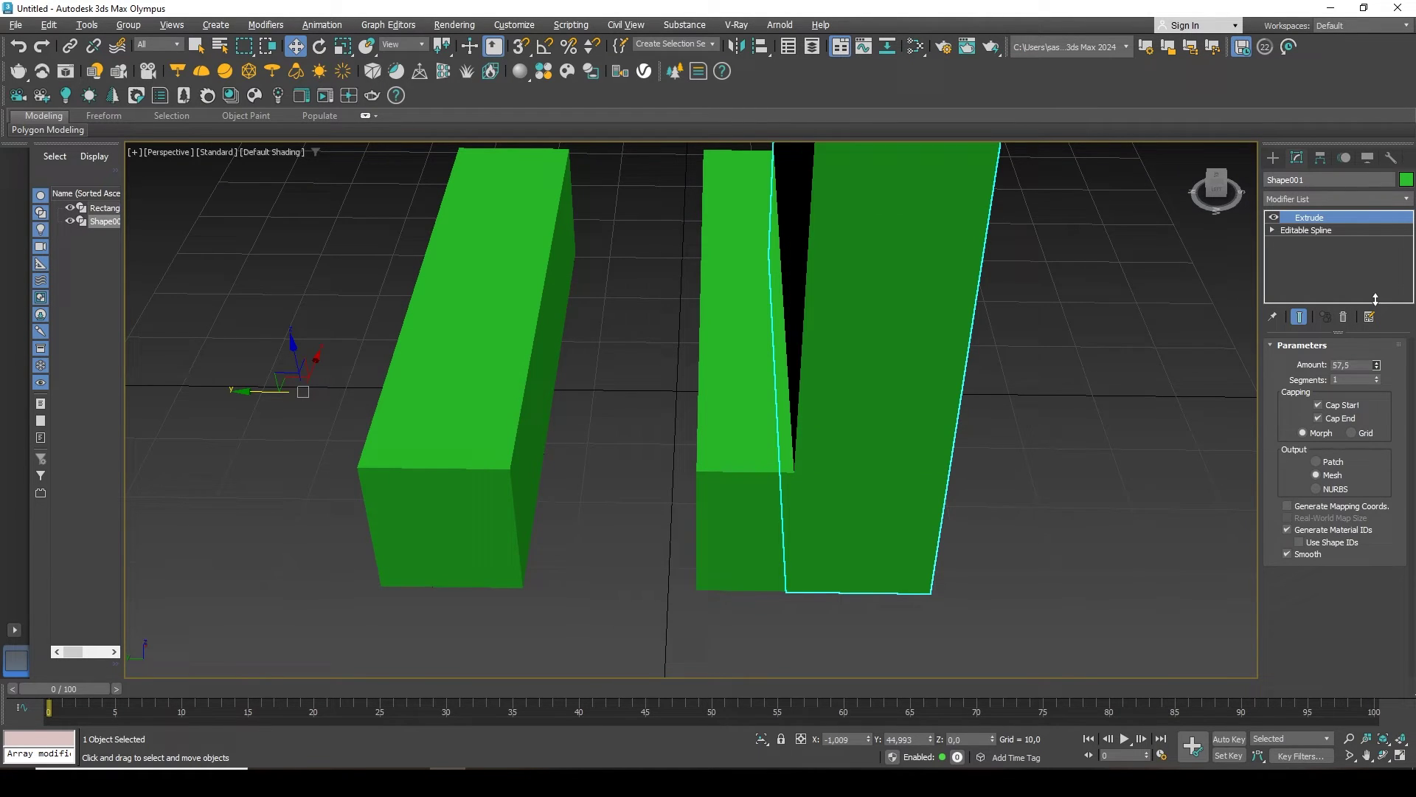
{"action": "middle_click_drag", "start_coordinate": [822, 449], "coordinate": [863, 457], "text": "alt"}
{"action": "scroll", "coordinate": [883, 443], "scroll_direction": "down", "scroll_amount": 2}
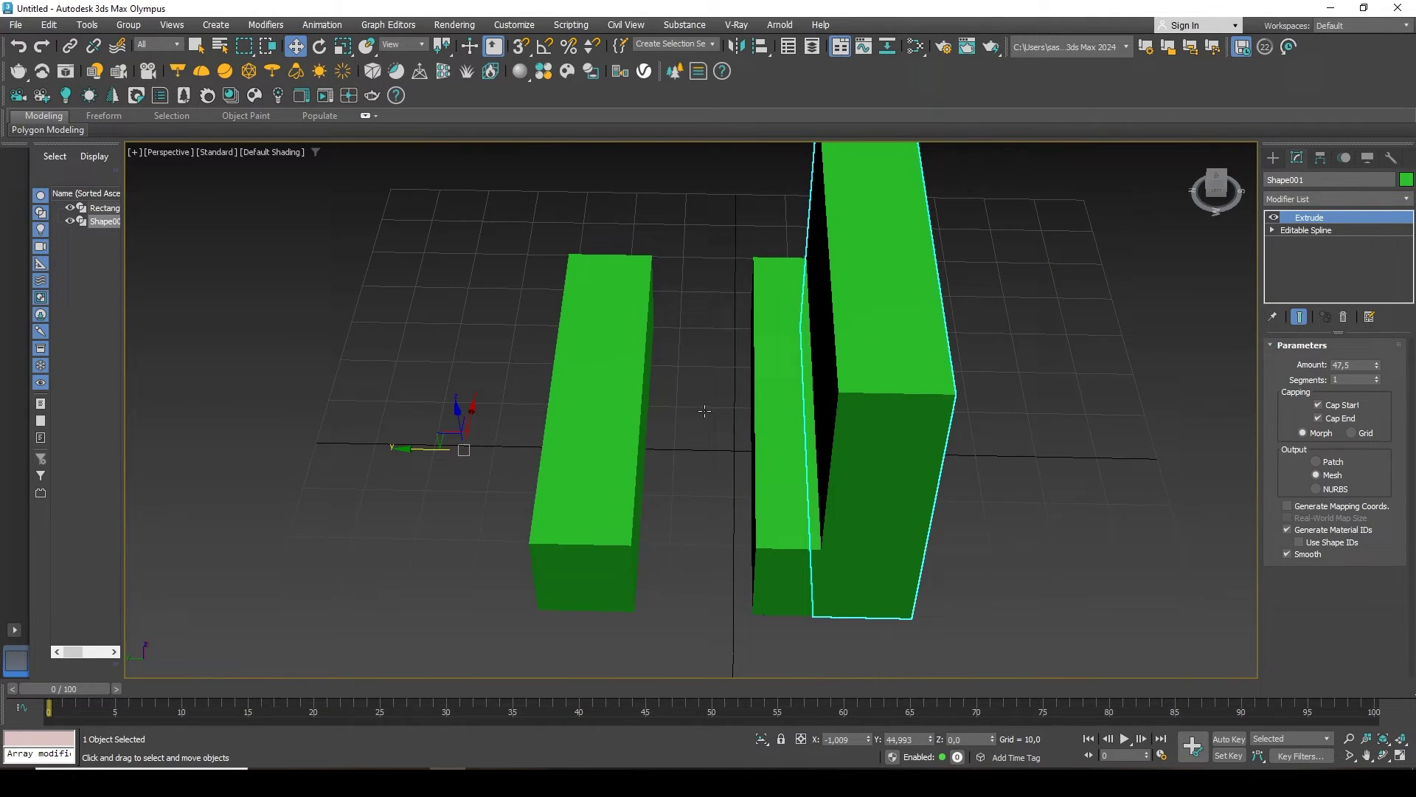
Step: Move the detached block along Y to about 27, clear of the middle one, and remove the Extrude modifiers from both shapes
{"action": "left_click_drag", "start_coordinate": [412, 452], "coordinate": [517, 461]}
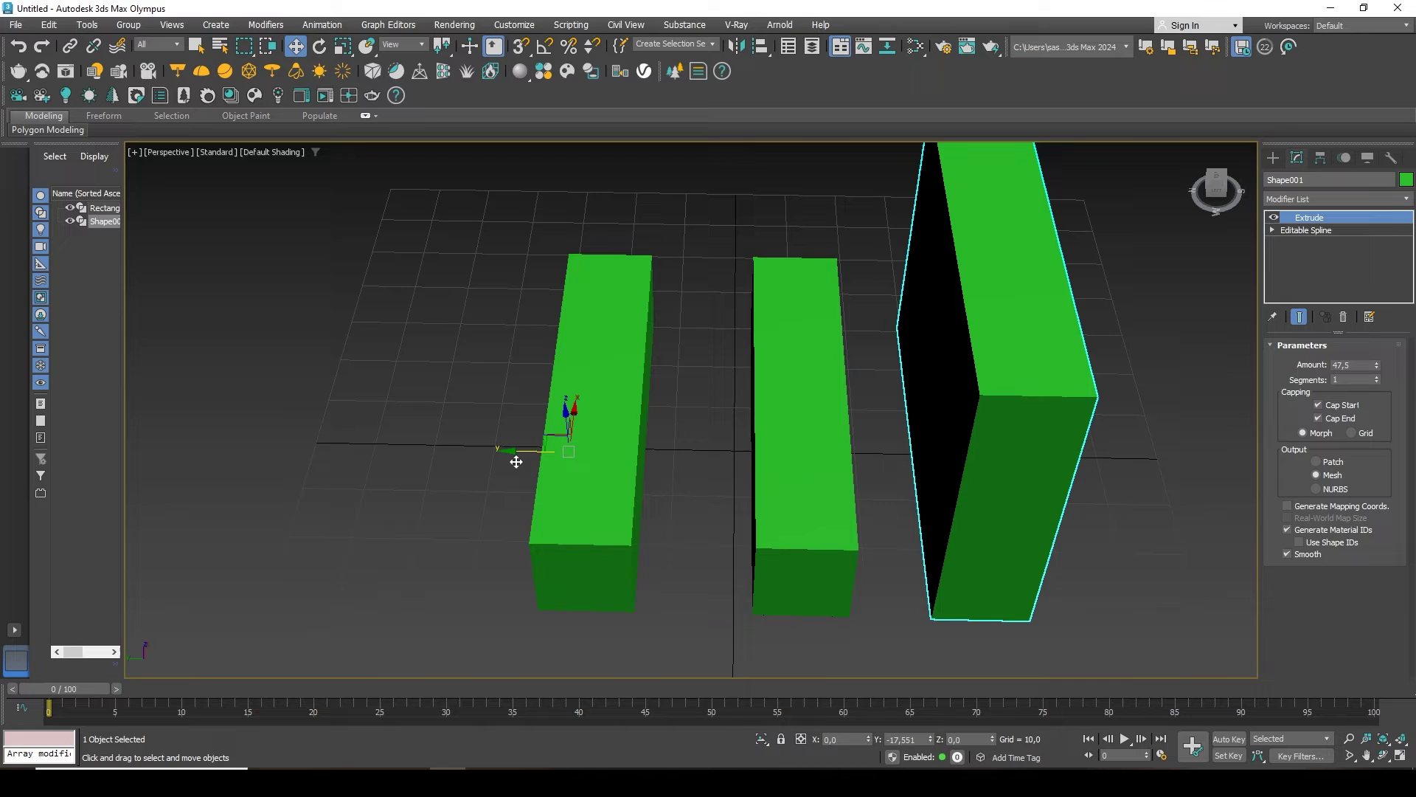
{"action": "left_click", "coordinate": [1344, 318]}
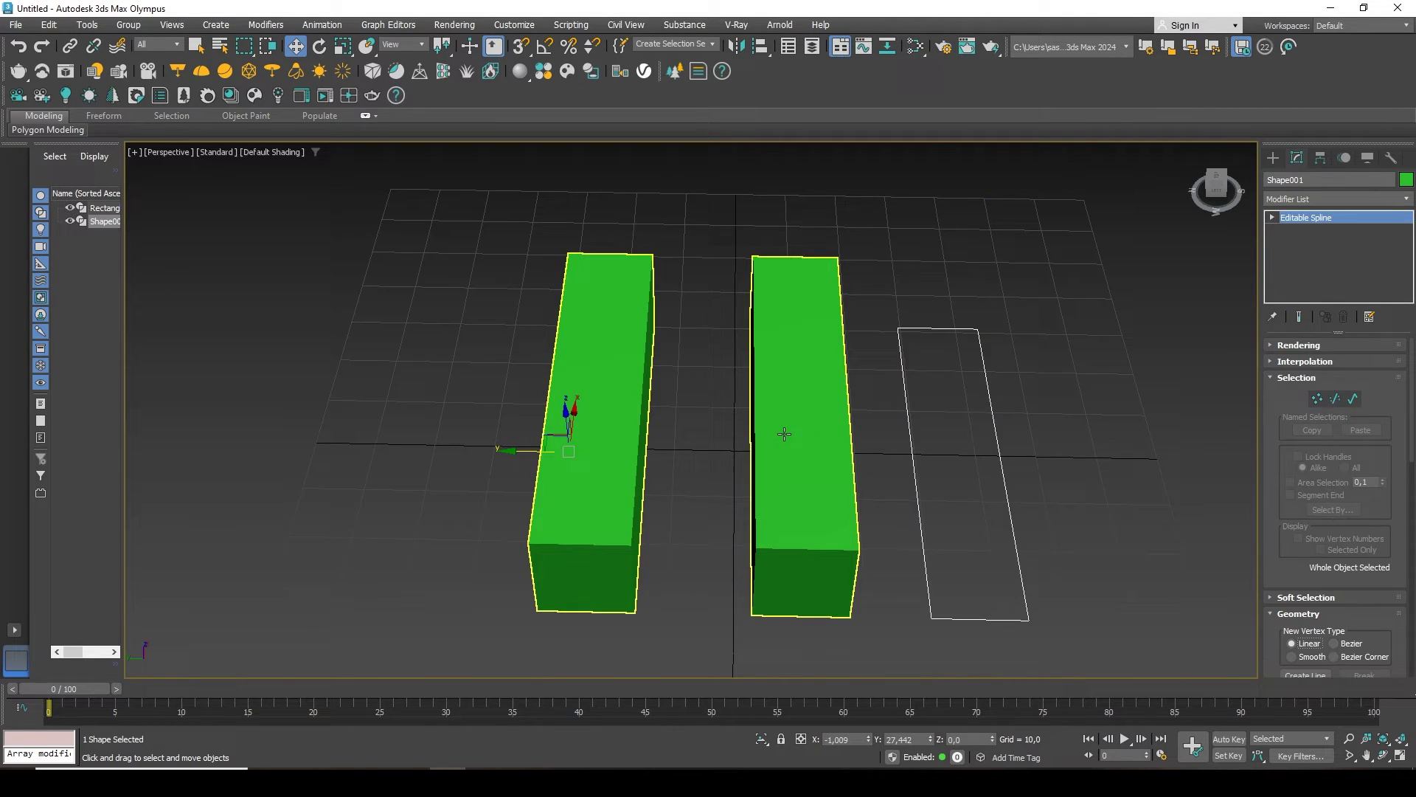
{"action": "left_click", "coordinate": [810, 435]}
{"action": "left_click", "coordinate": [1345, 318]}
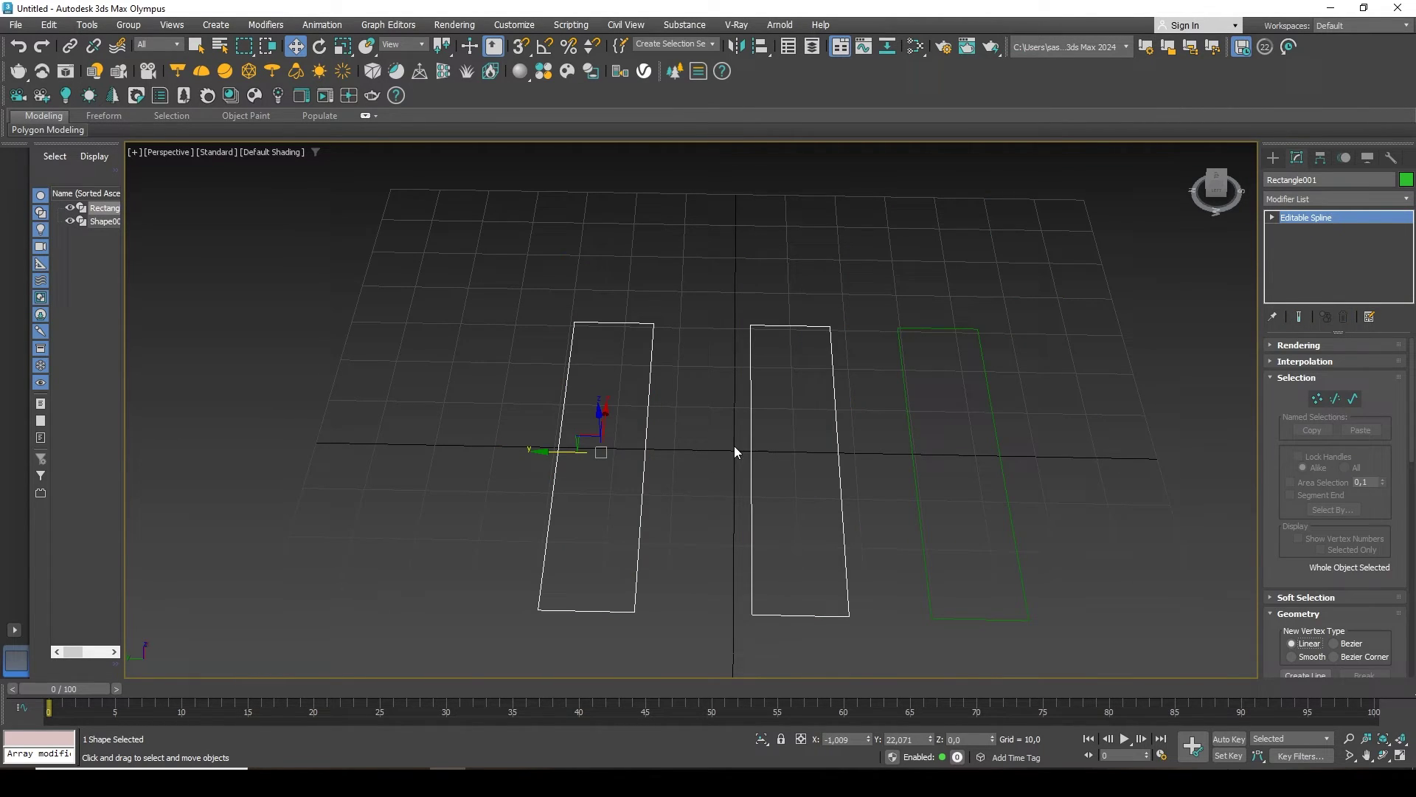
Step: Move the middle rectangle's spline along Y to about 22 so it lies on top of the left rectangle
{"action": "left_click", "coordinate": [1353, 398]}
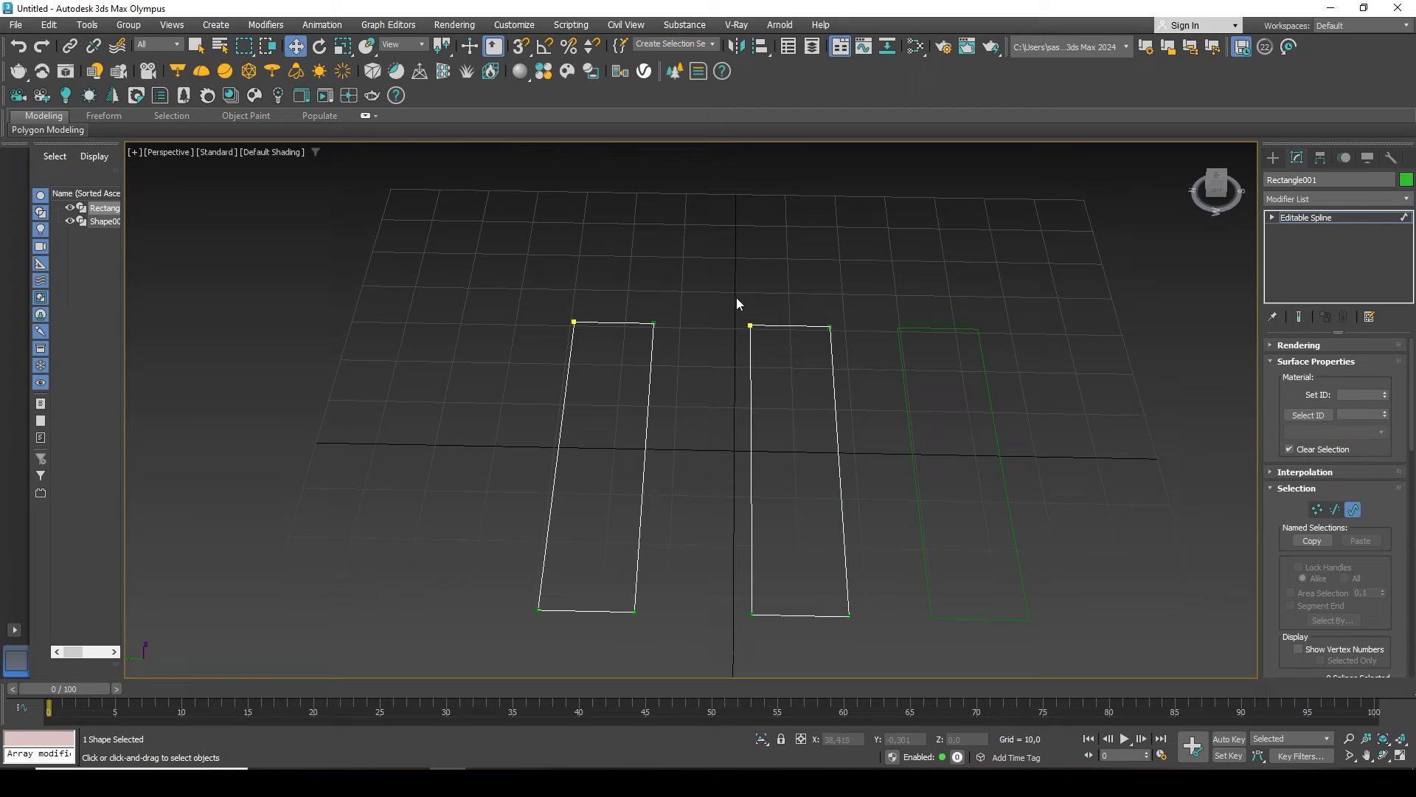
{"action": "left_click", "coordinate": [751, 336]}
{"action": "left_click_drag", "start_coordinate": [748, 456], "coordinate": [553, 465]}
Step: Scale the moved spline down in X and Y to about 60% inside the left rectangle and leave spline sub-object editing
{"action": "key", "text": "r"}
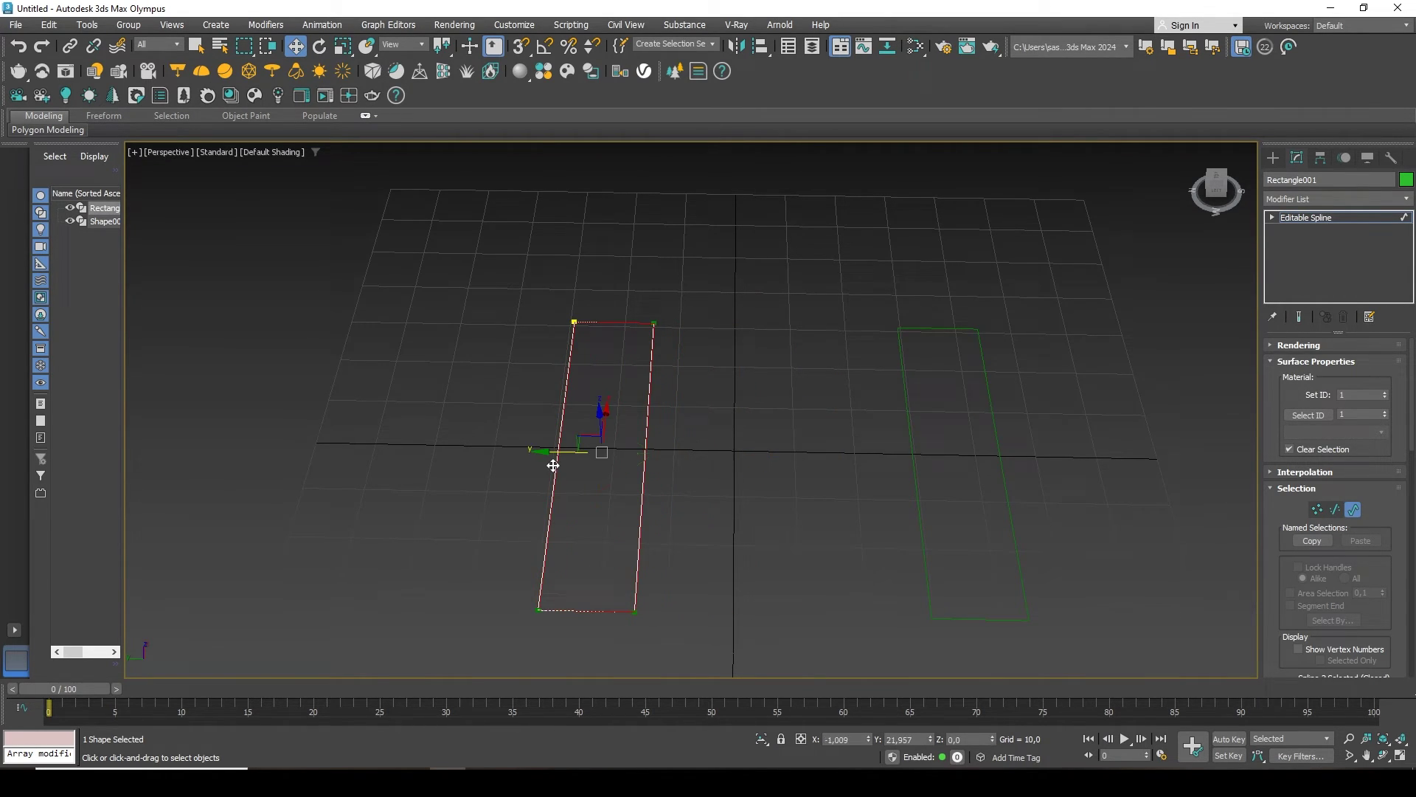
{"action": "left_click_drag", "start_coordinate": [638, 482], "coordinate": [595, 438]}
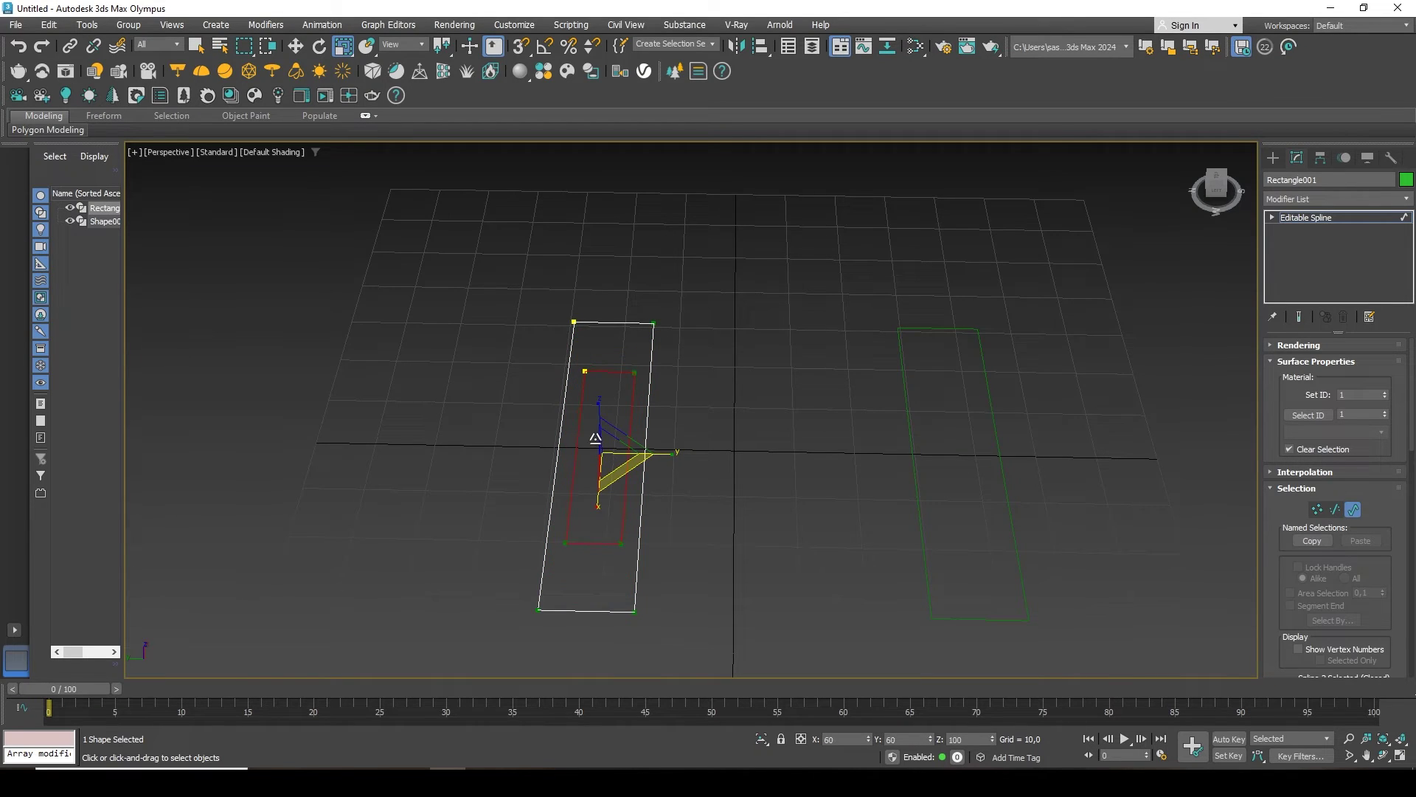
{"action": "left_click", "coordinate": [1353, 509]}
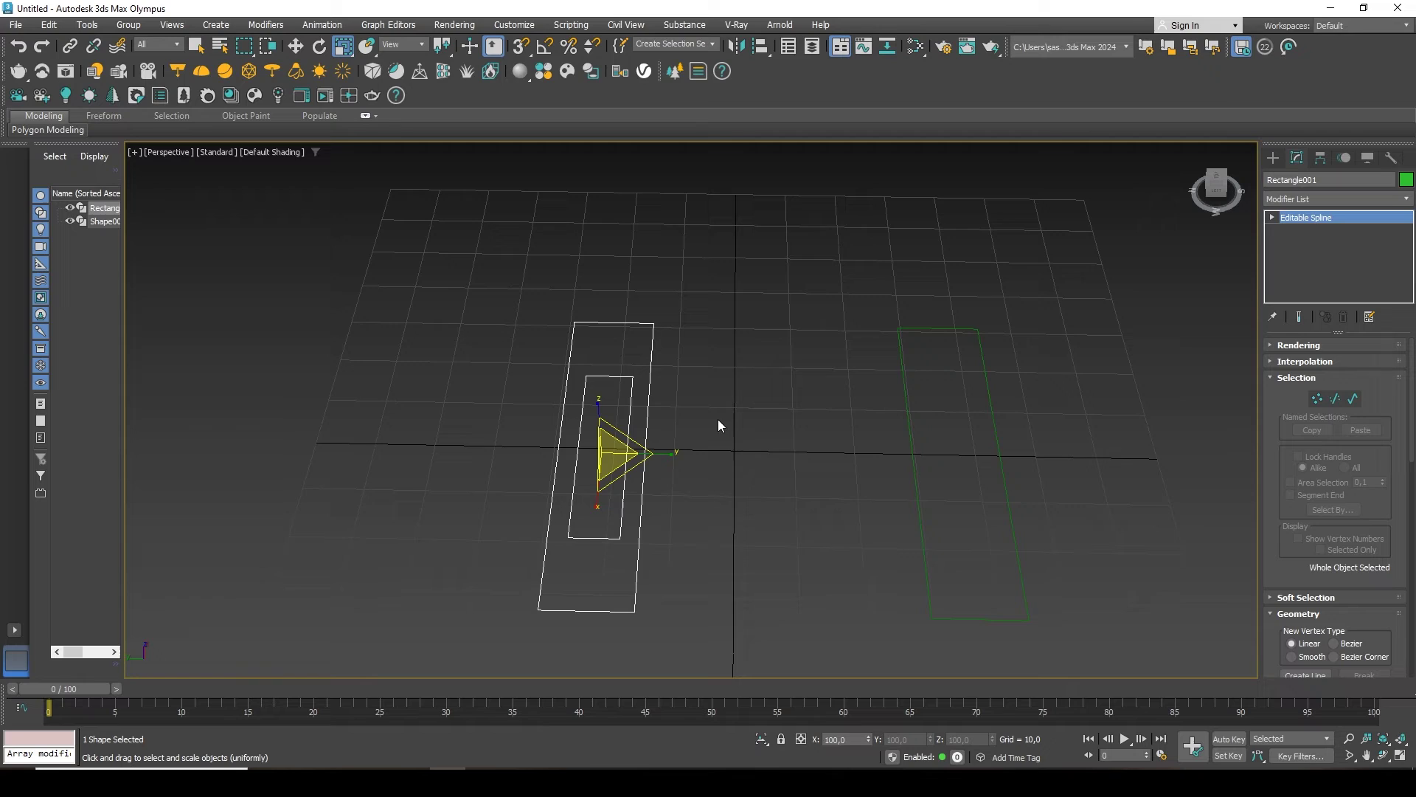
Step: Extrude the shape with the nested rectangles into a block with a rectangular hole, deselect it, and inspect the opening from several angles
{"action": "middle_click_drag", "start_coordinate": [718, 425], "coordinate": [860, 369]}
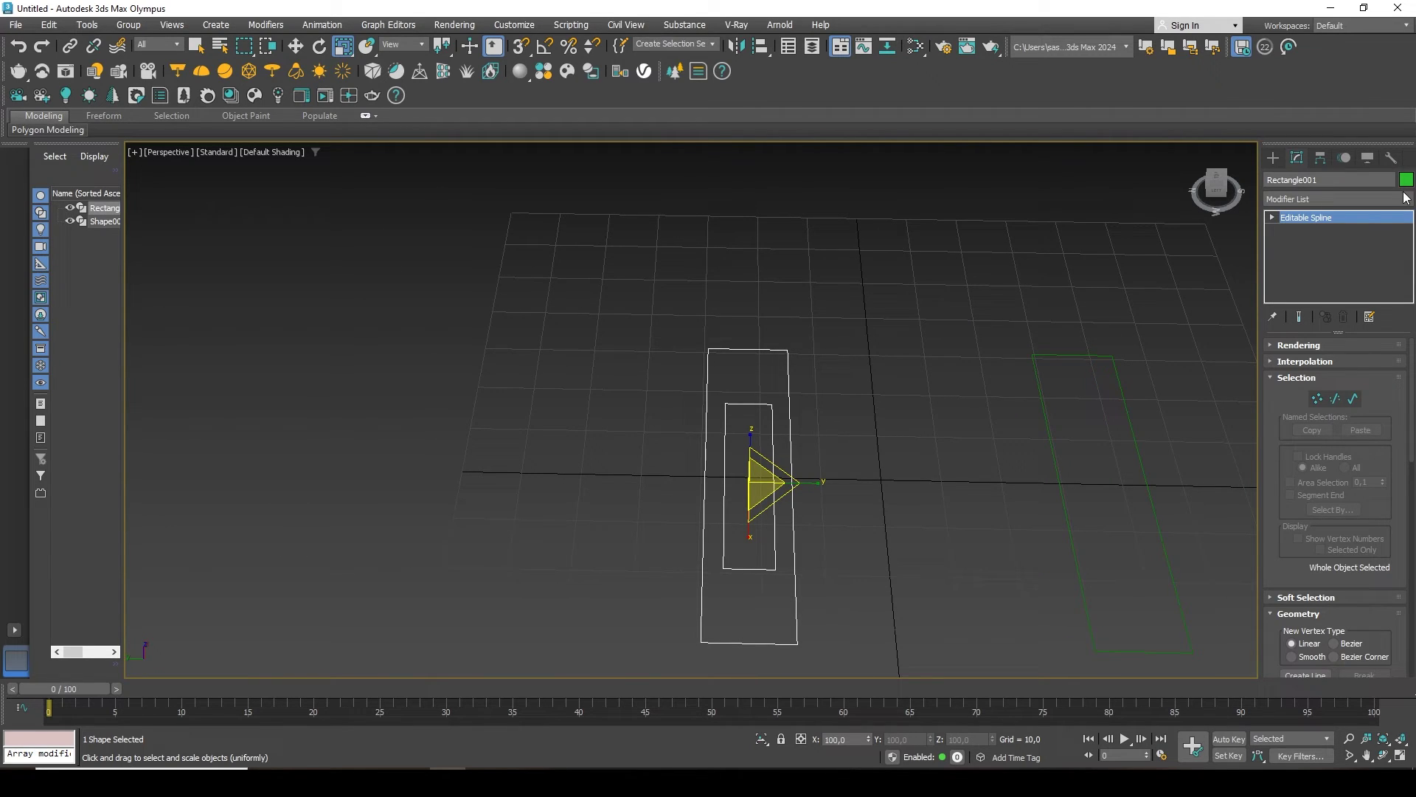
{"action": "left_click", "coordinate": [1307, 196]}
{"action": "type", "text": "e"}
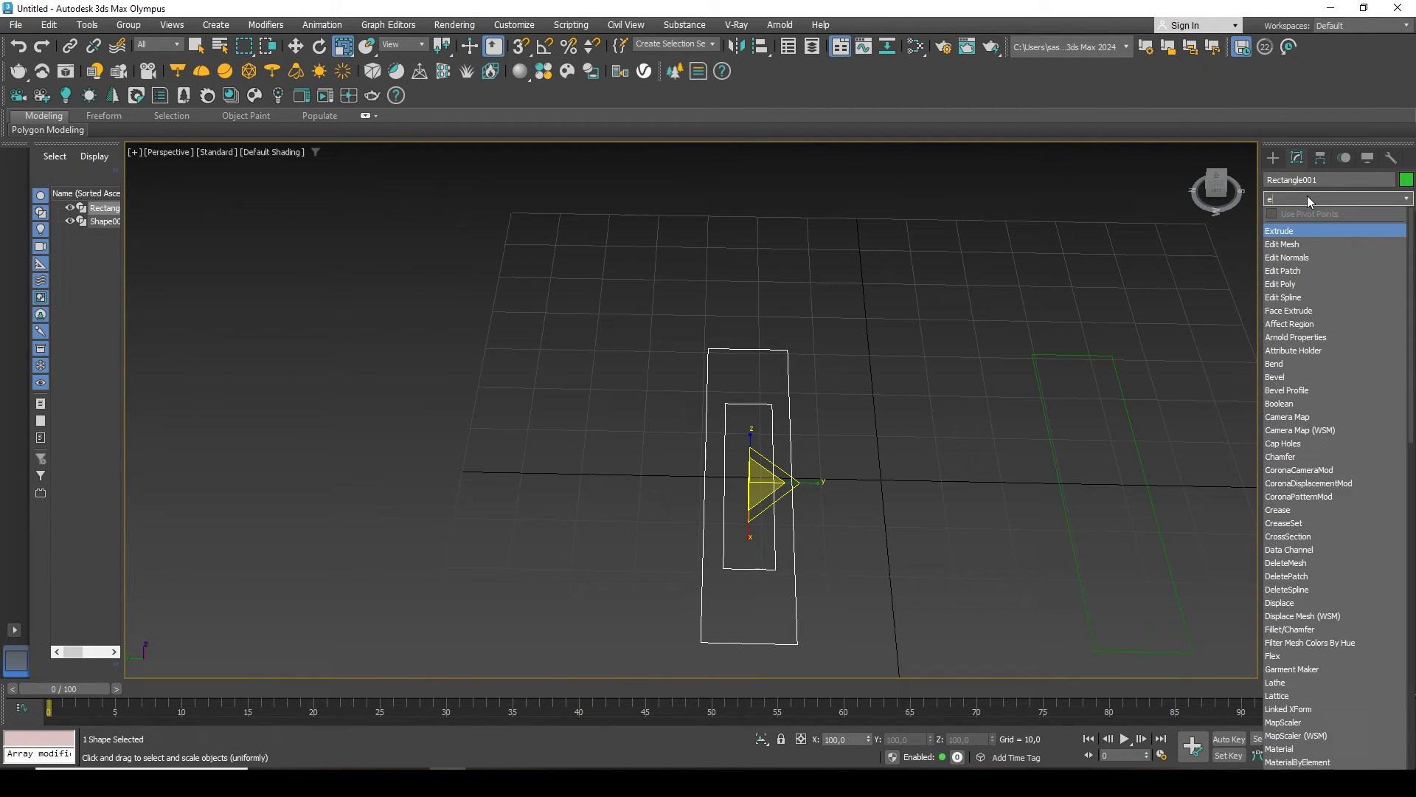
{"action": "type", "text": "x"}
{"action": "left_click", "coordinate": [1291, 231]}
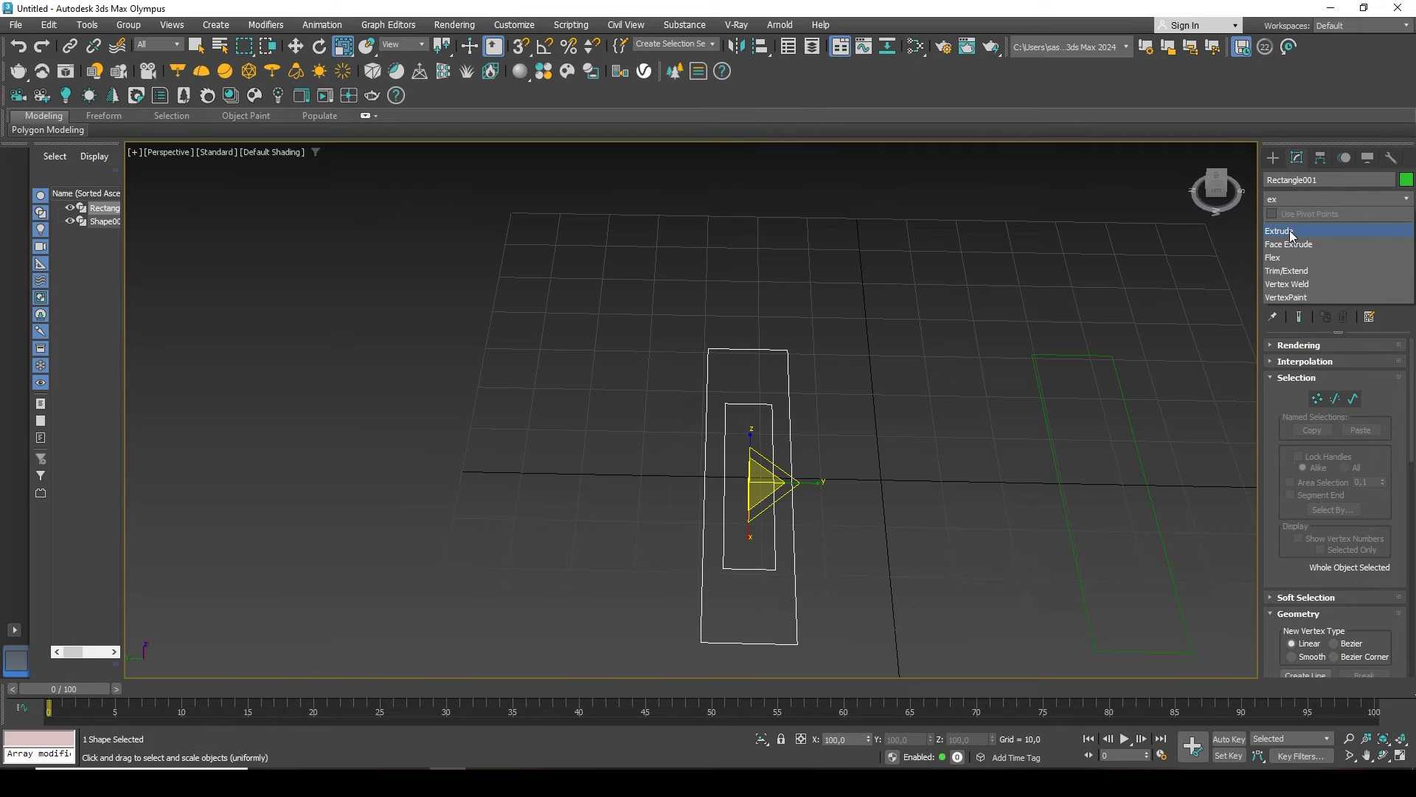
{"action": "middle_click_drag", "start_coordinate": [750, 439], "coordinate": [748, 478], "text": "alt"}
{"action": "left_click", "coordinate": [885, 372]}
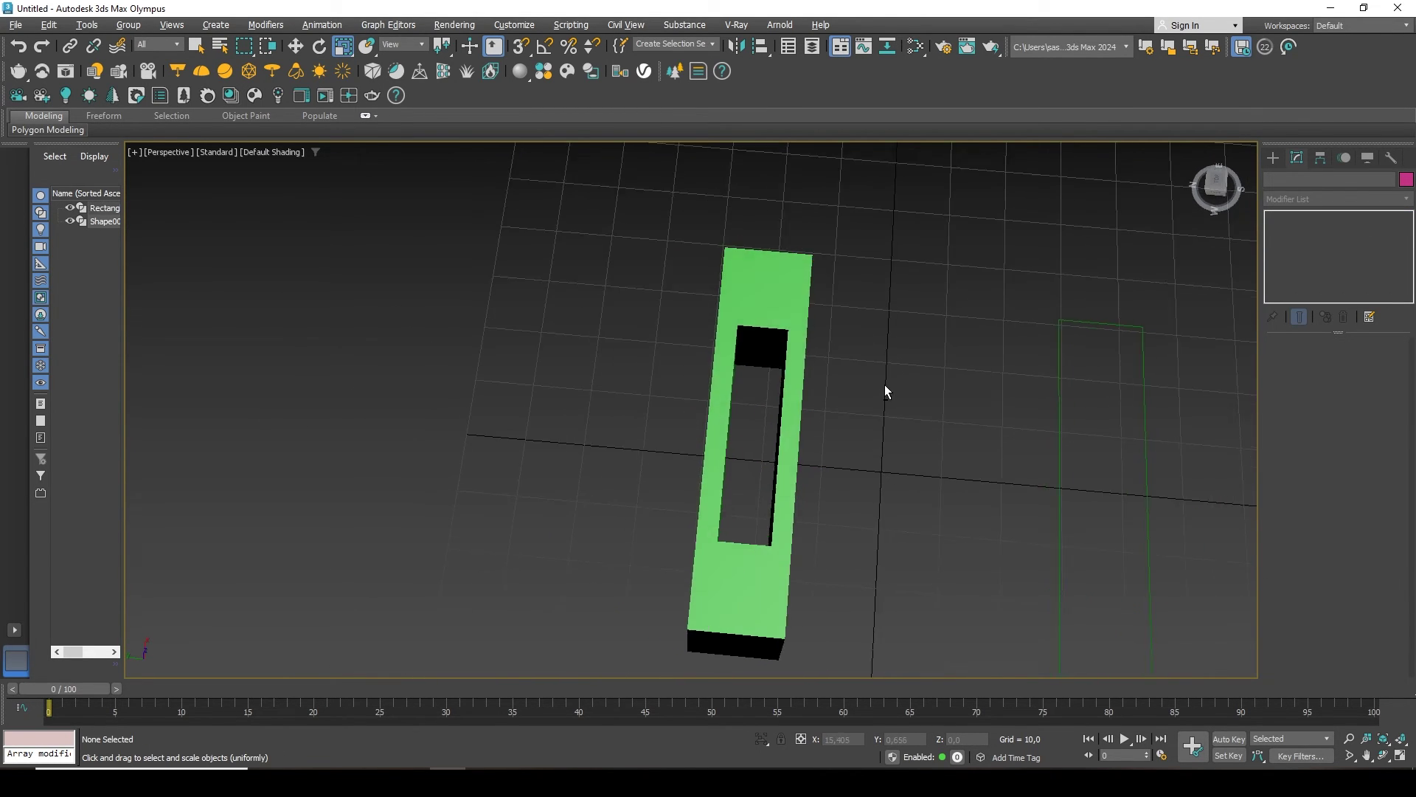
{"action": "middle_click_drag", "start_coordinate": [882, 388], "coordinate": [752, 357], "text": "alt"}
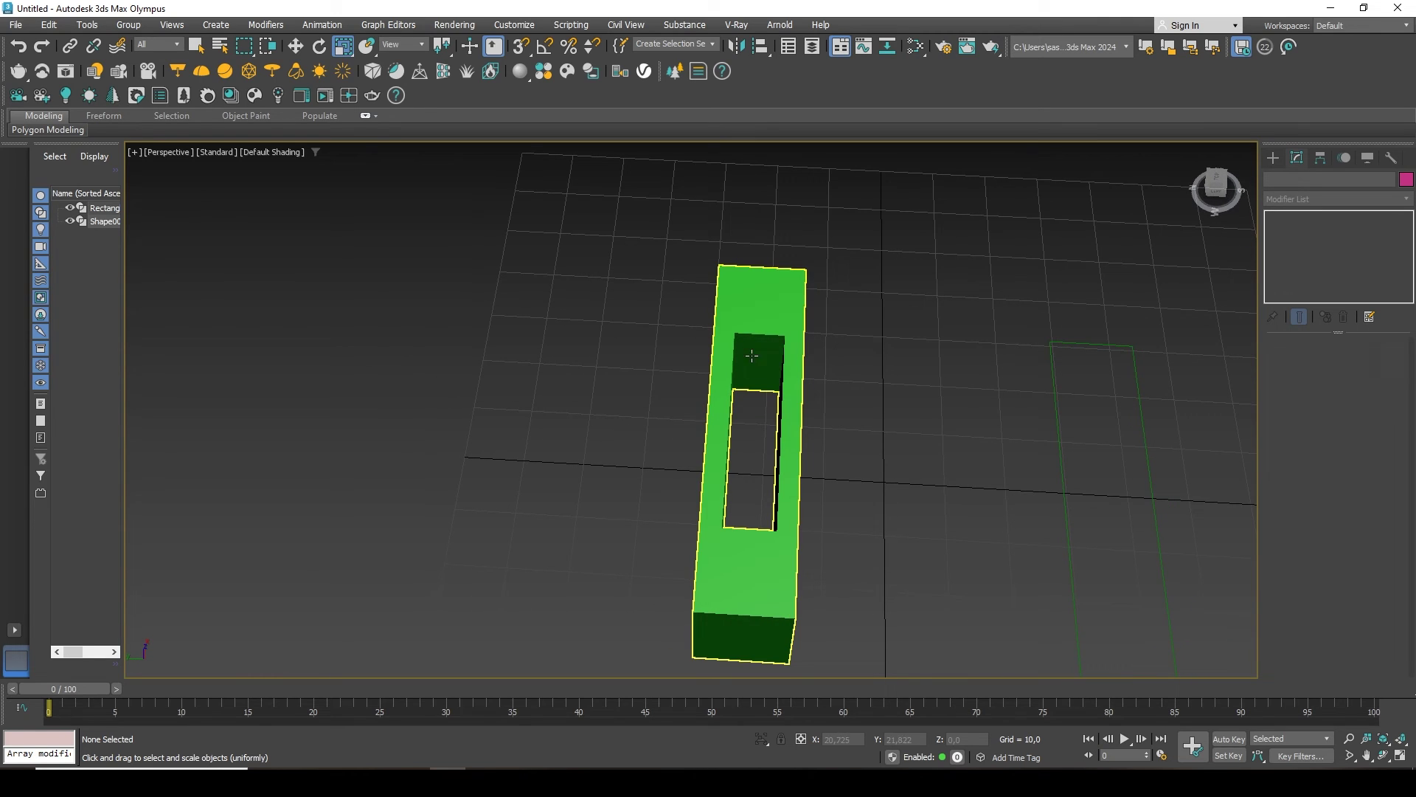
{"action": "middle_click_drag", "start_coordinate": [799, 404], "coordinate": [825, 378], "text": "alt"}
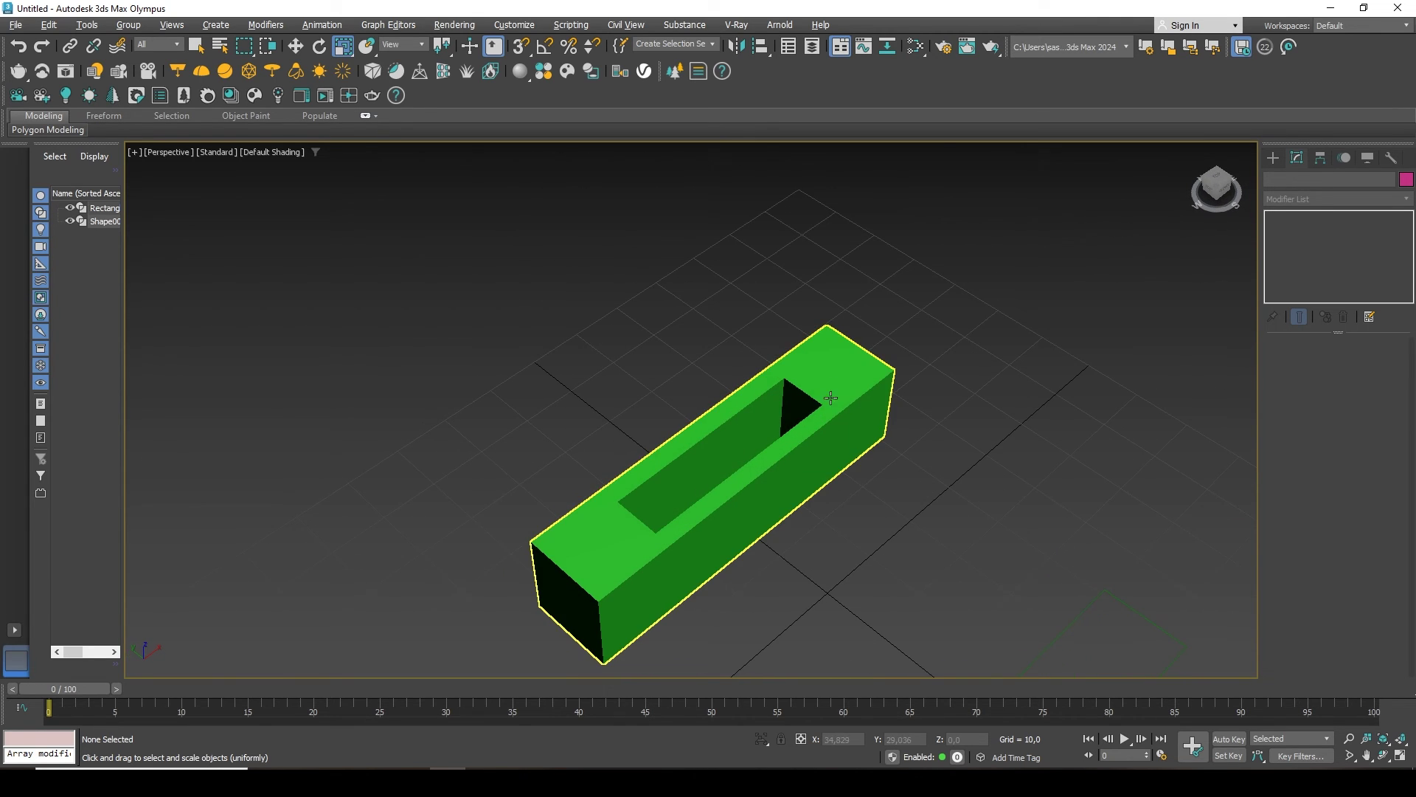
{"action": "middle_click_drag", "start_coordinate": [909, 530], "coordinate": [811, 283], "text": "alt"}
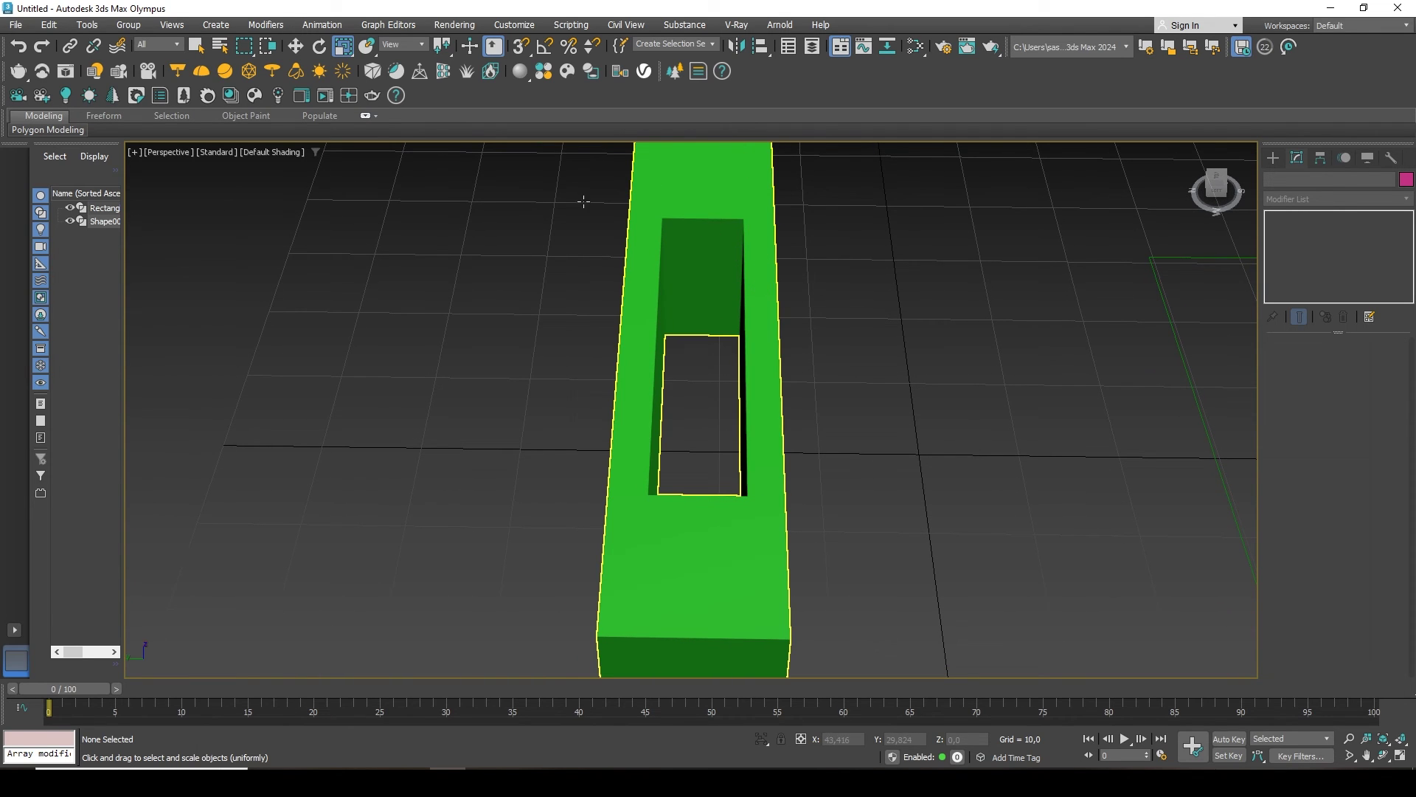
{"action": "middle_click_drag", "start_coordinate": [829, 490], "coordinate": [828, 417], "text": "alt"}
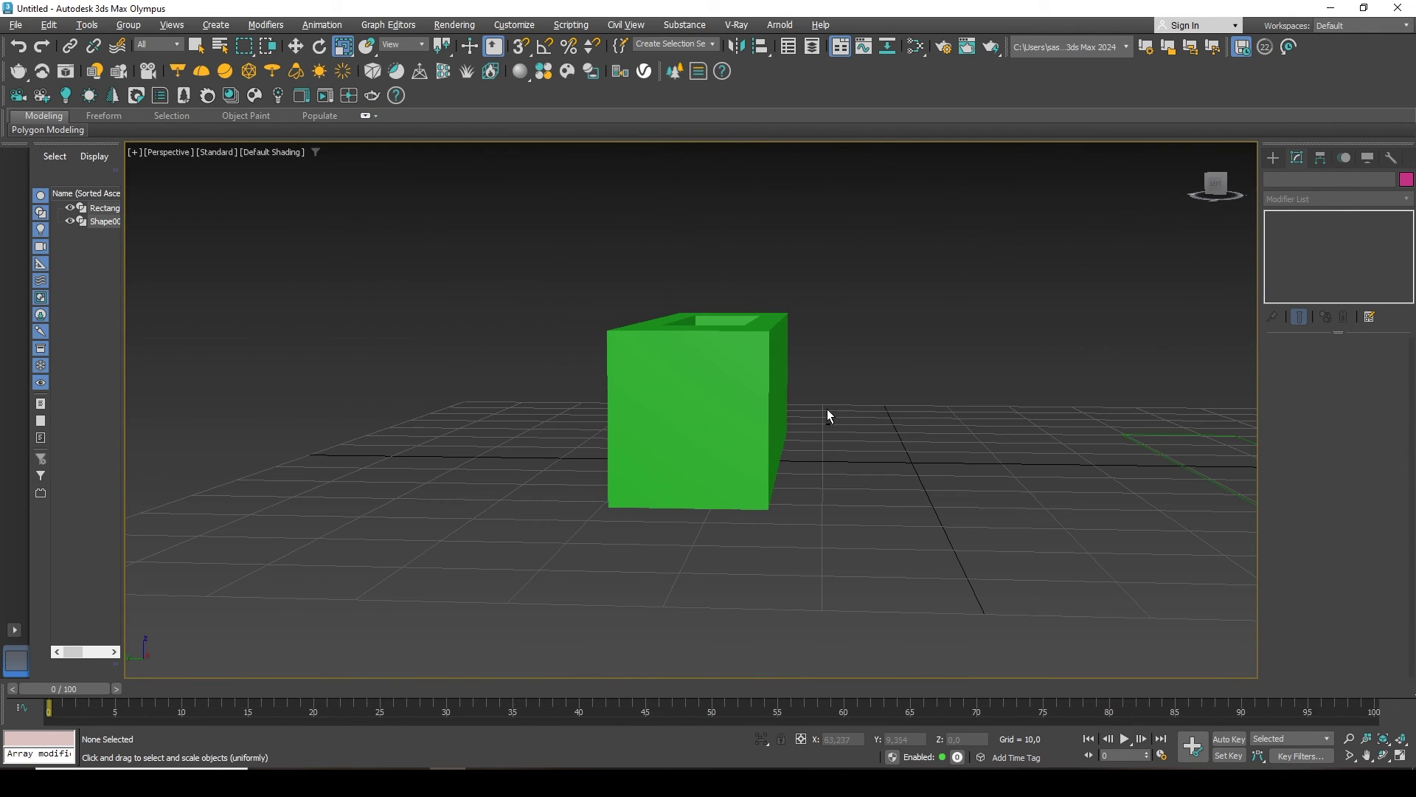